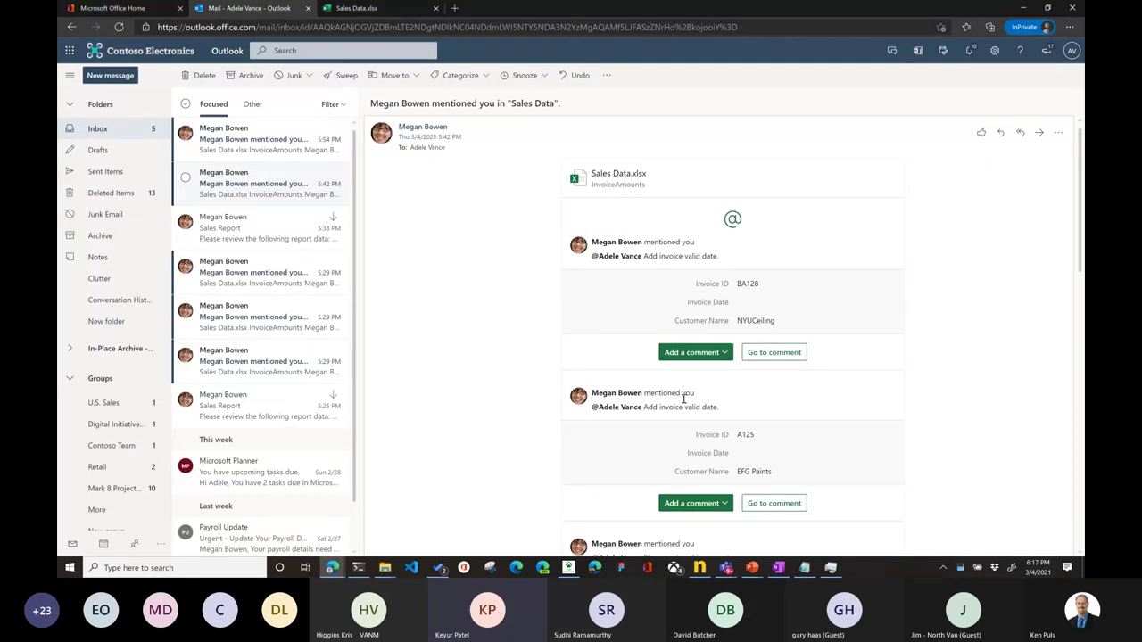
Open the Sales Data workbook at the NYUCeiling comment from the mention e-mail and close the duplicate Sales Data.xlsx browser tab
{"action": "left_click", "coordinate": [756, 356]}
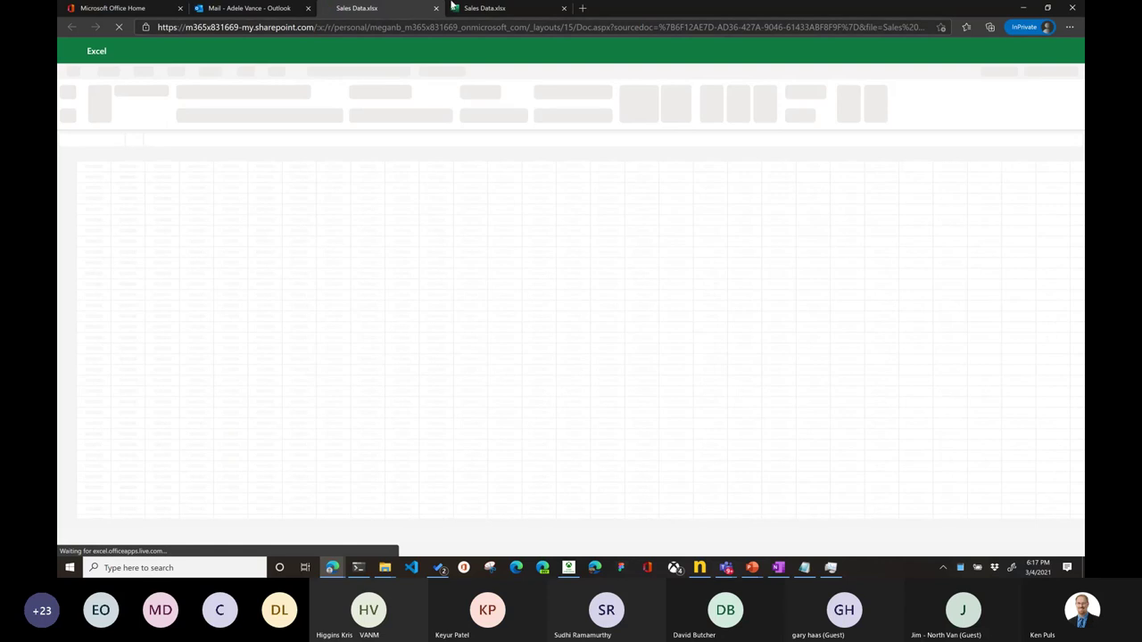
{"action": "left_click", "coordinate": [563, 9]}
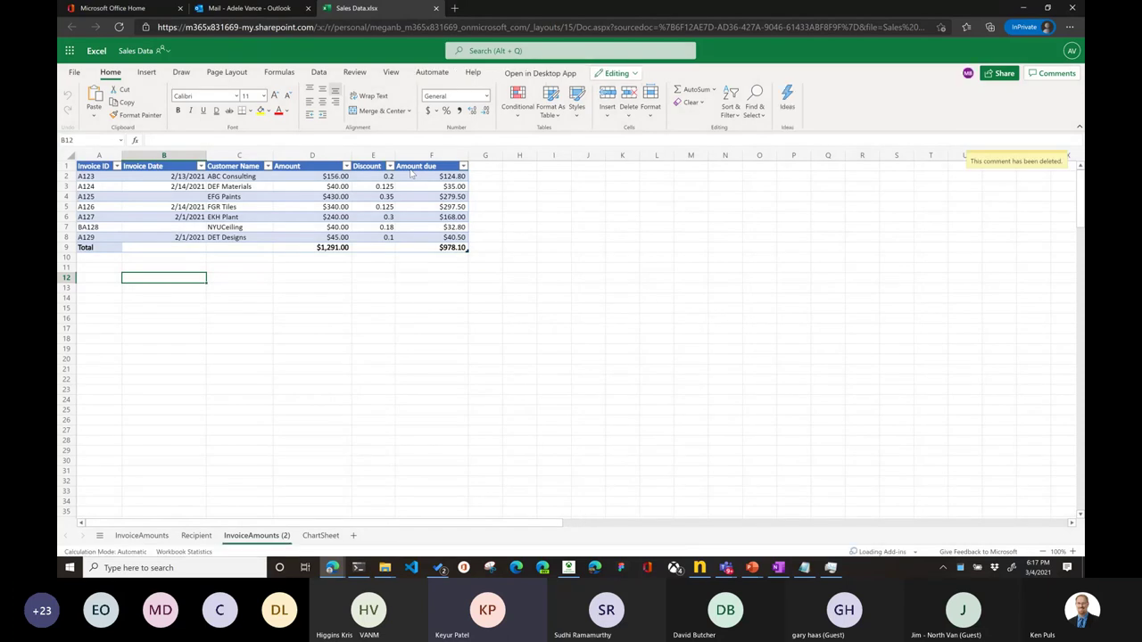
Examine the Invoice Date cells for EFG Paints, NYUCeiling and DET Designs on the InvoiceAmounts (2) sheet
{"action": "left_click", "coordinate": [193, 198]}
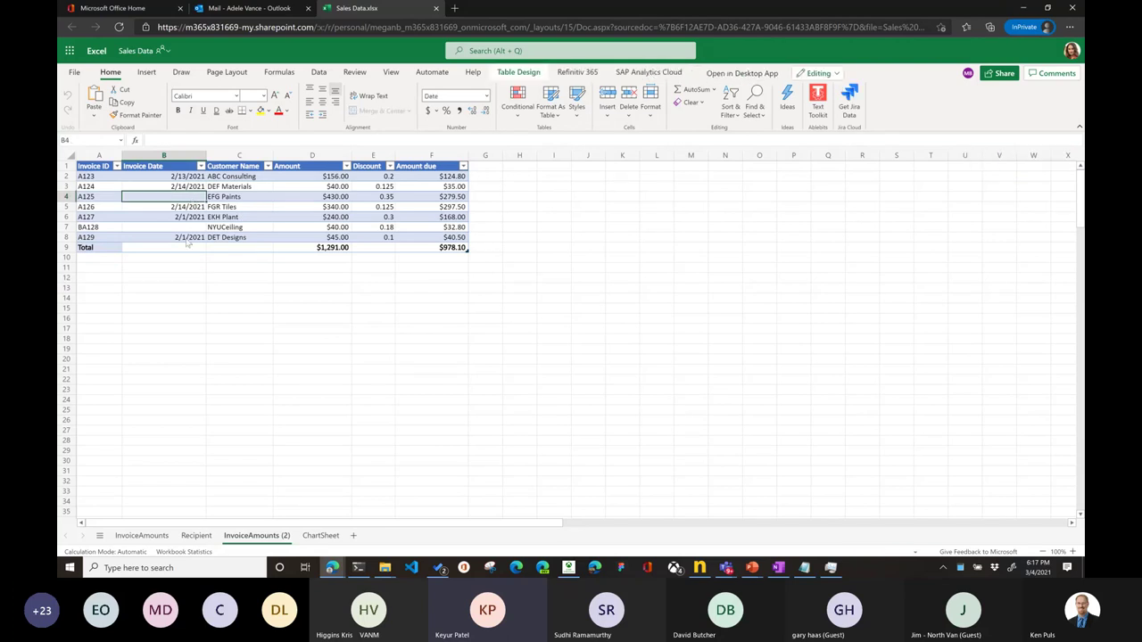
{"action": "left_click", "coordinate": [189, 237]}
{"action": "scroll", "coordinate": [189, 239], "scroll_direction": "down", "scroll_amount": 1}
{"action": "scroll", "coordinate": [190, 241], "scroll_direction": "up", "scroll_amount": 1}
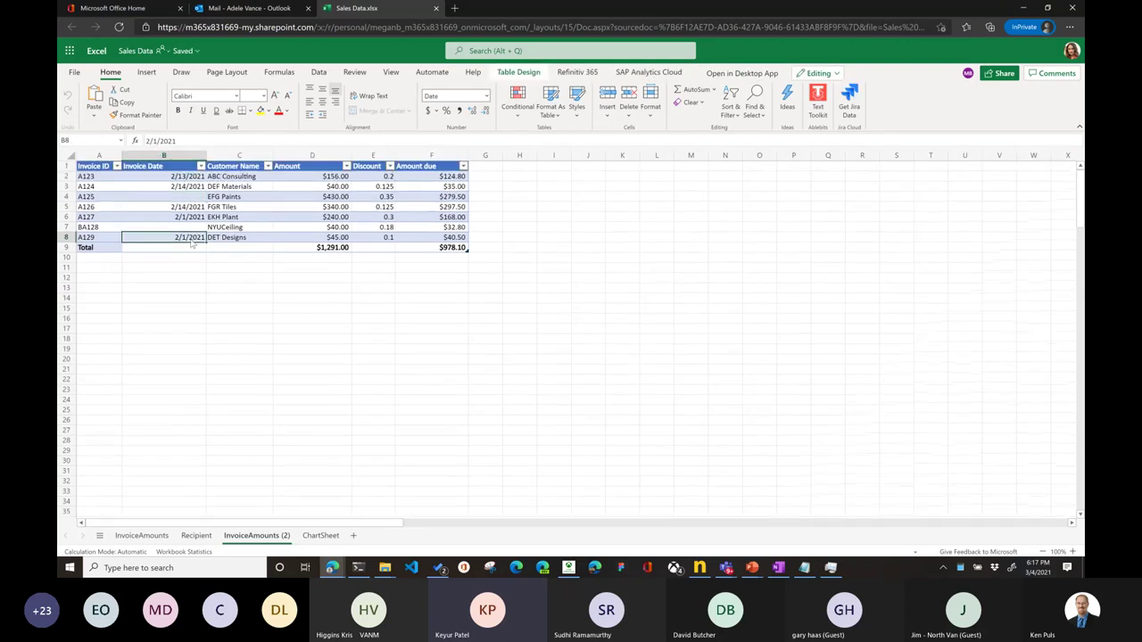
{"action": "left_click", "coordinate": [191, 228]}
{"action": "left_click", "coordinate": [193, 199]}
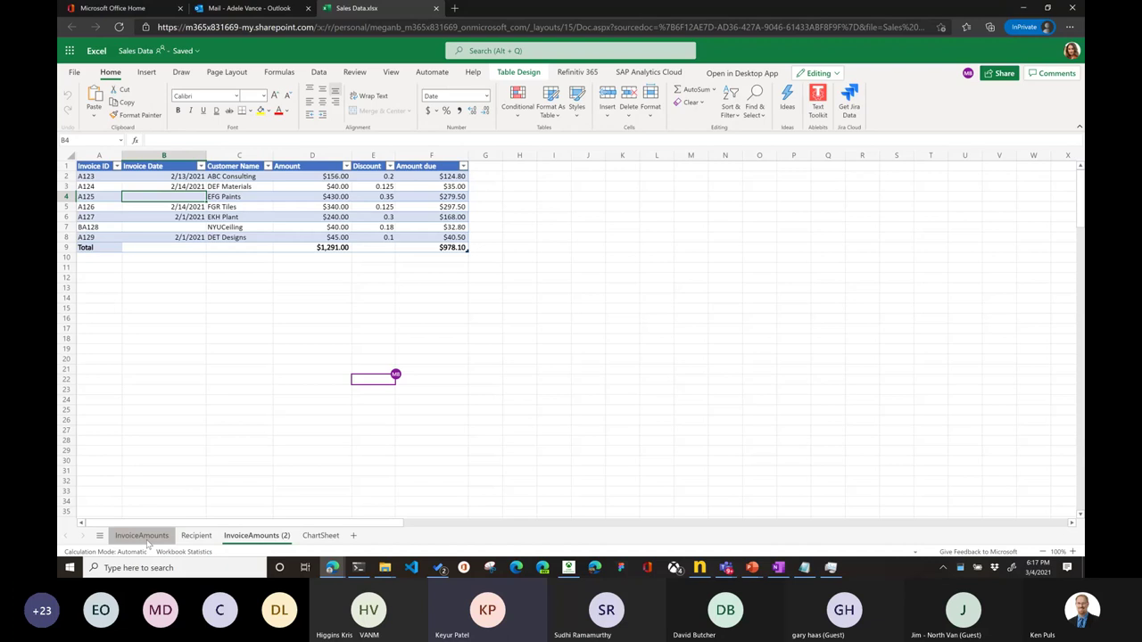
Switch to the InvoiceAmounts sheet and inspect the highlighted Amount due cell for FGR Tiles and the Amount for NYUCeiling
{"action": "left_click", "coordinate": [144, 536]}
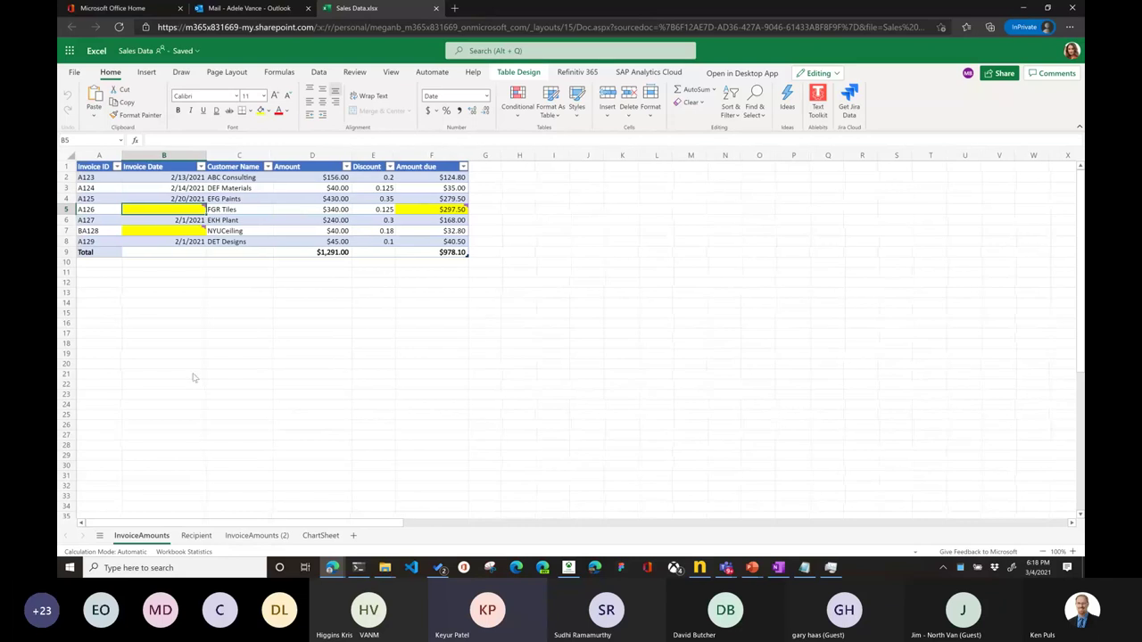
{"action": "mouse_move", "coordinate": [205, 213]}
{"action": "left_click", "coordinate": [424, 211]}
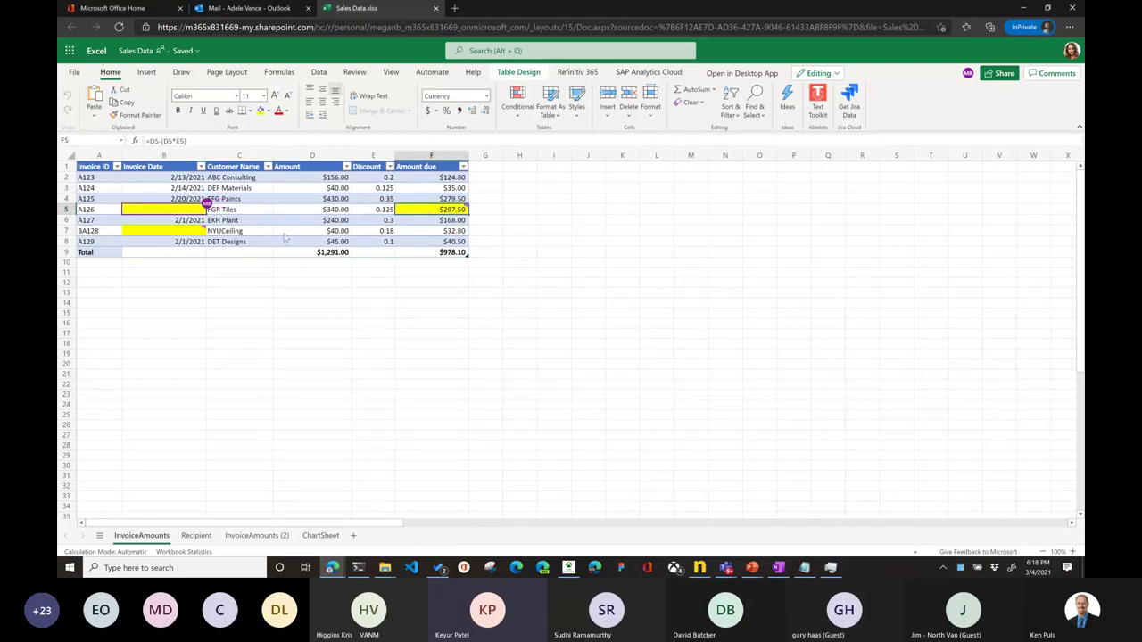
{"action": "left_click", "coordinate": [286, 235]}
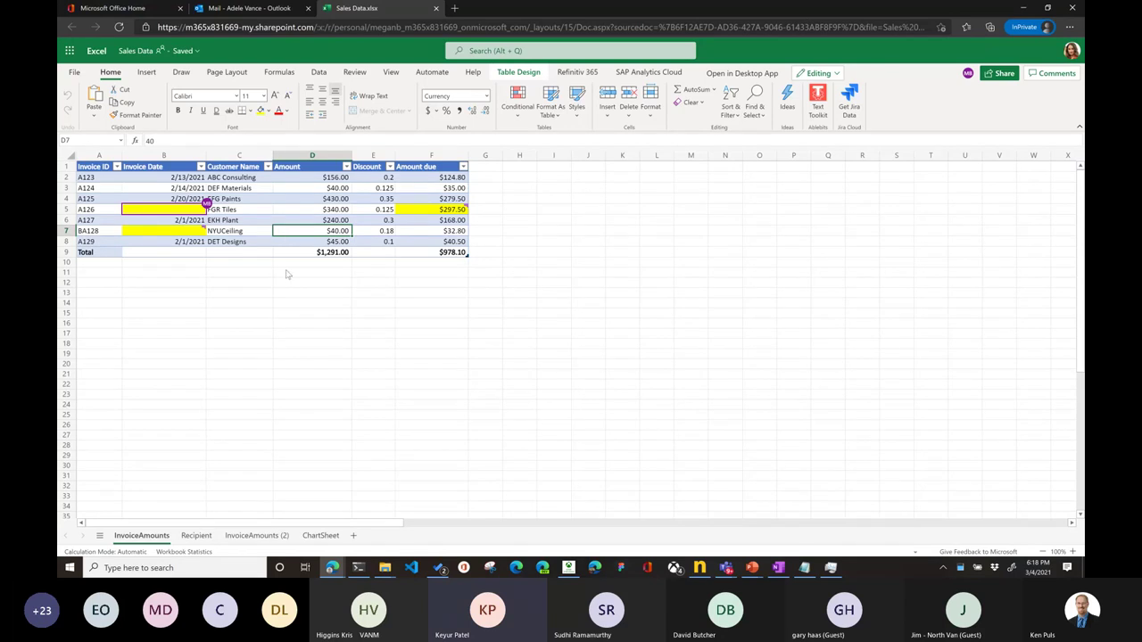
Open the Office Add-ins dialog, view the admin-managed add-ins and switch to the store listing
{"action": "left_click", "coordinate": [148, 74]}
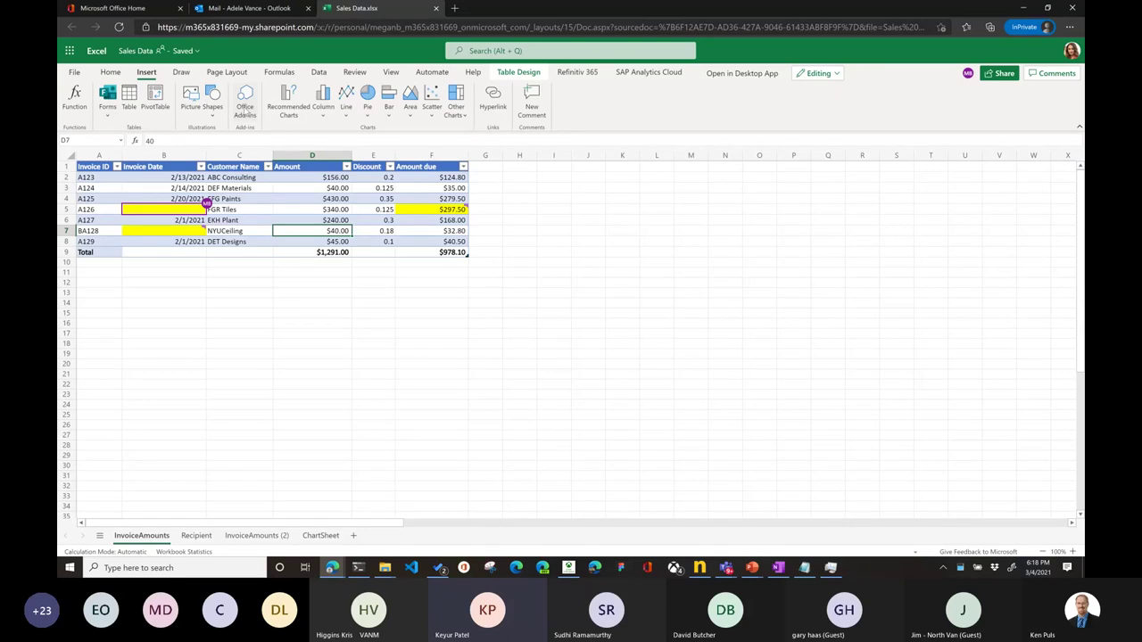
{"action": "left_click", "coordinate": [245, 108]}
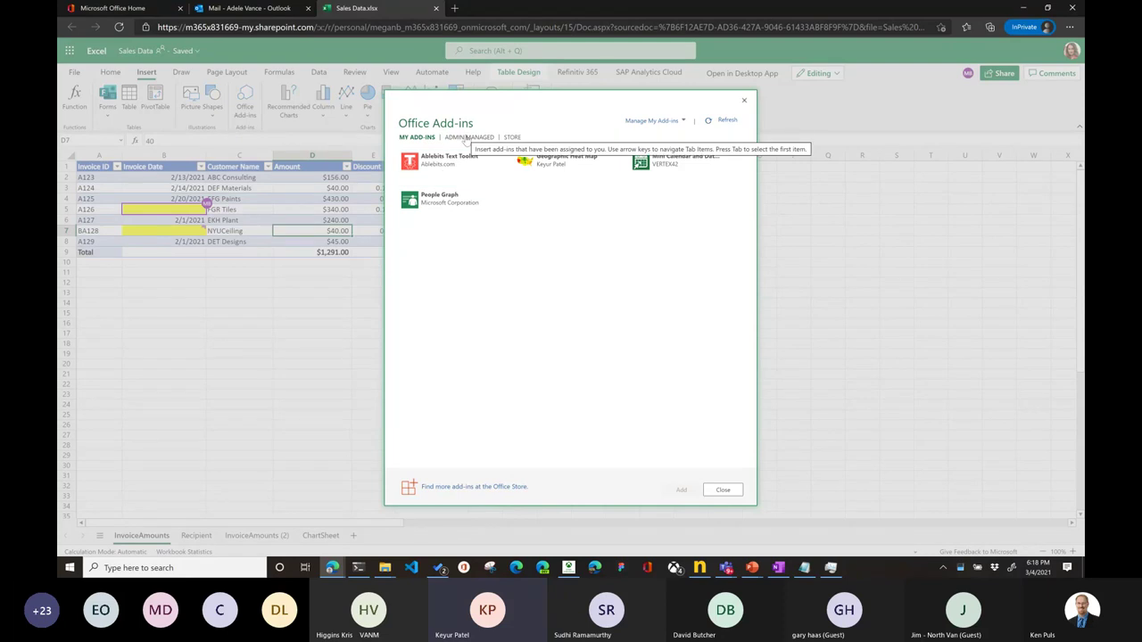
{"action": "left_click", "coordinate": [465, 139]}
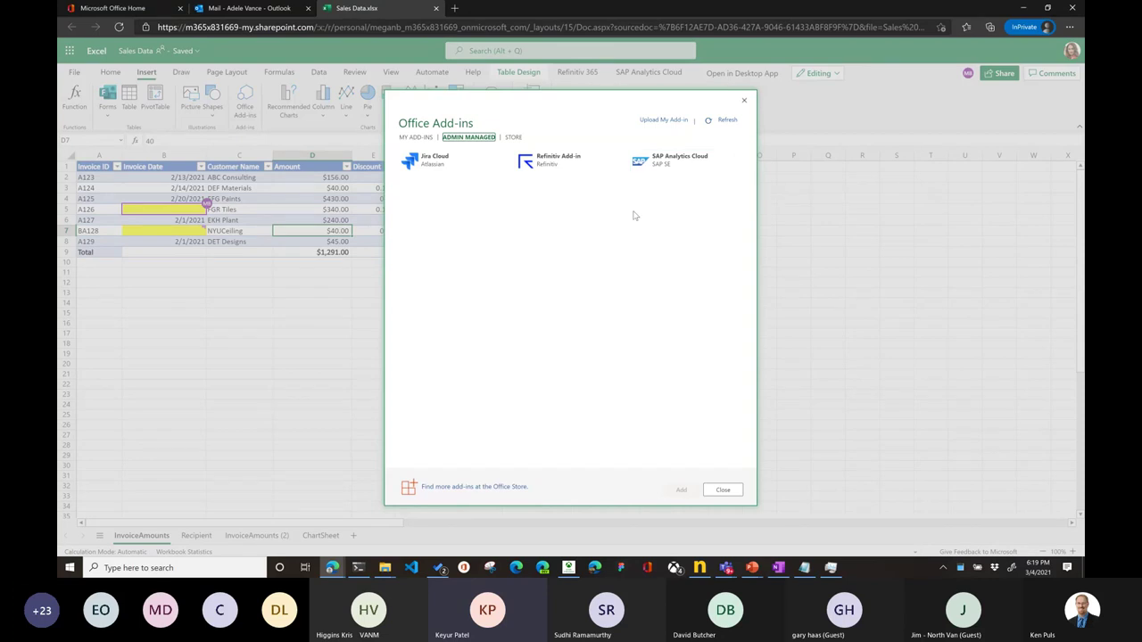
{"action": "left_click", "coordinate": [514, 139]}
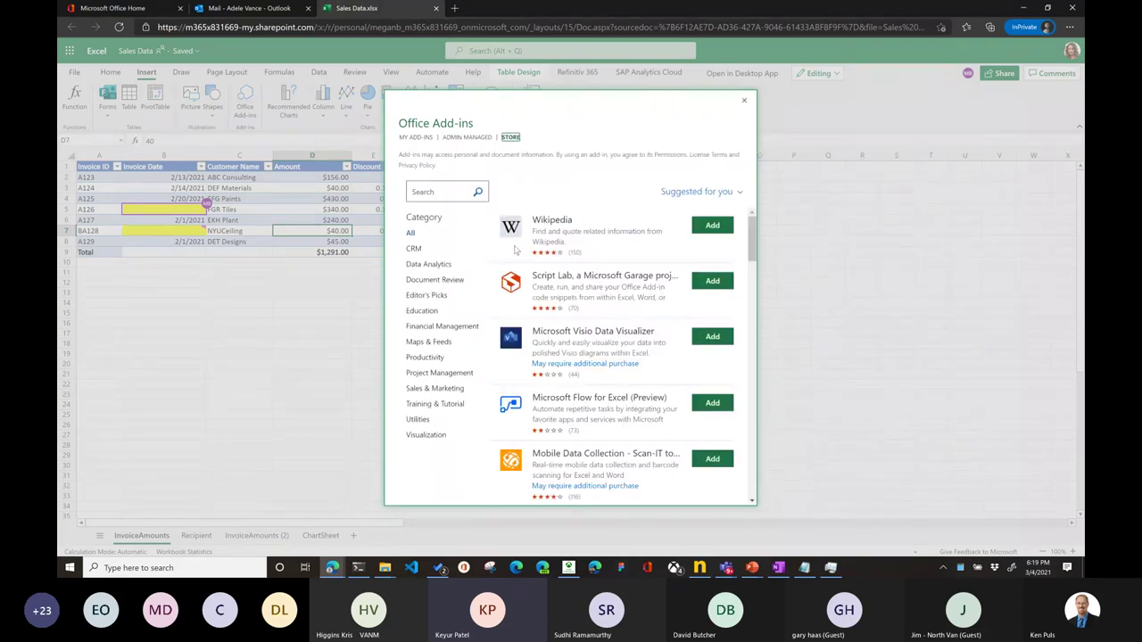
Browse the suggested add-ins in the store to examine what is available for Excel
{"action": "scroll", "coordinate": [605, 299], "scroll_direction": "down", "scroll_amount": 5}
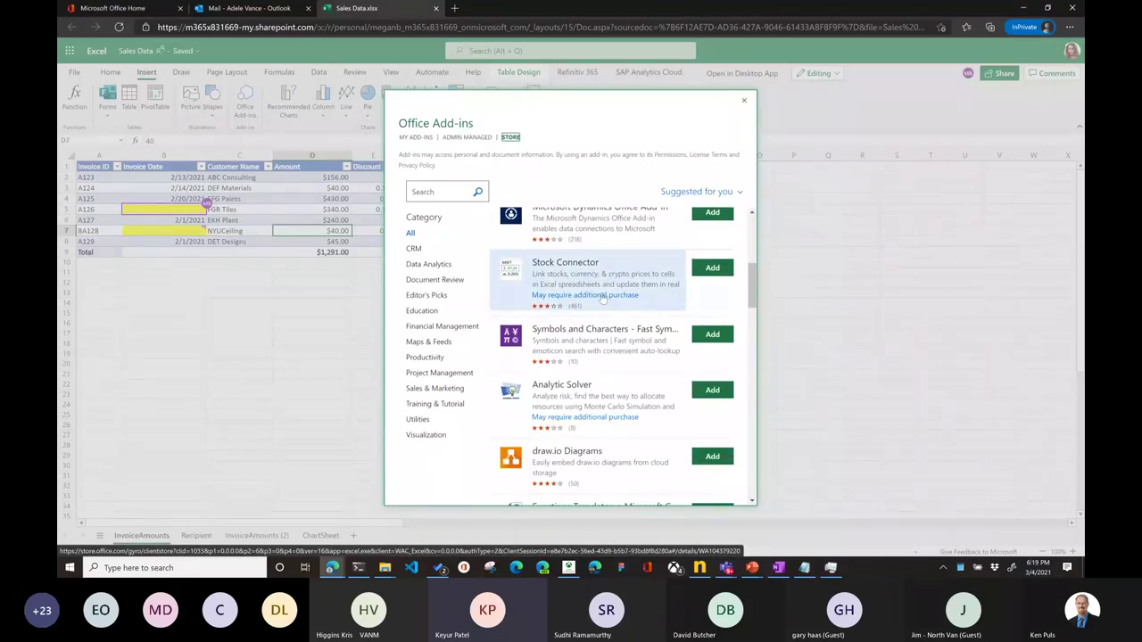
{"action": "scroll", "coordinate": [603, 298], "scroll_direction": "down", "scroll_amount": 1}
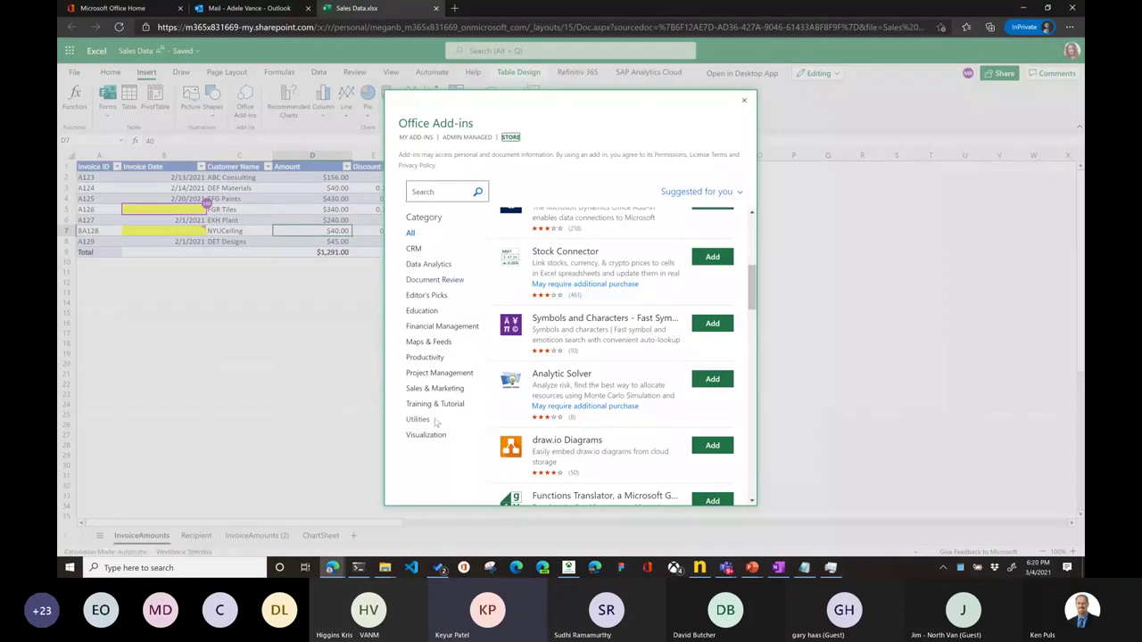
{"action": "scroll", "coordinate": [624, 363], "scroll_direction": "down", "scroll_amount": 5}
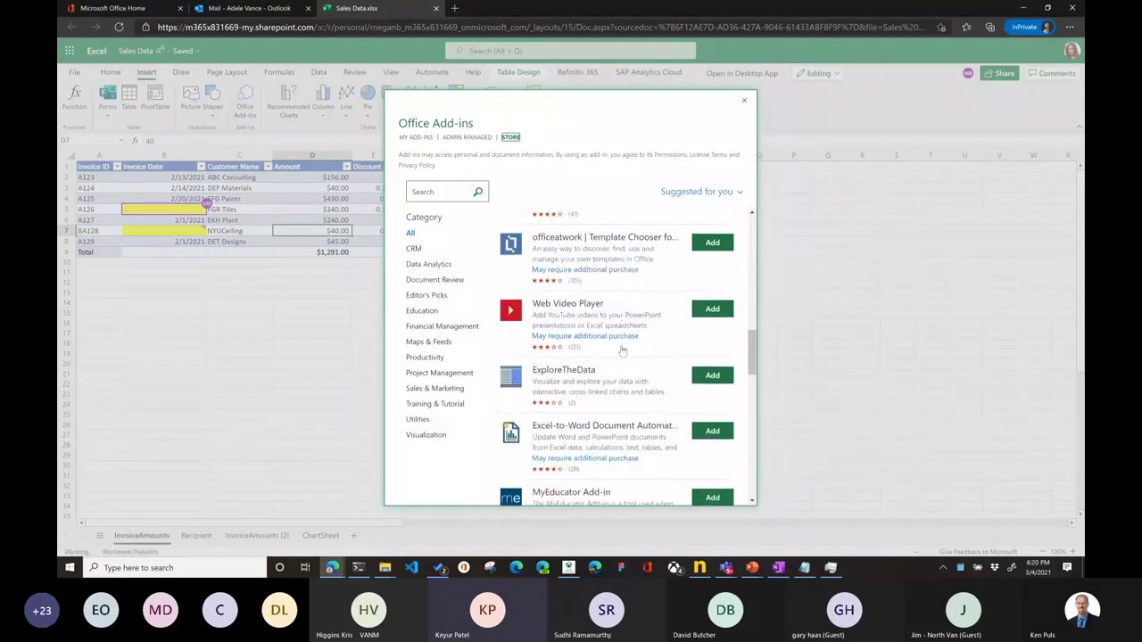
{"action": "scroll", "coordinate": [622, 350], "scroll_direction": "down", "scroll_amount": 1}
{"action": "scroll", "coordinate": [622, 350], "scroll_direction": "up", "scroll_amount": 1}
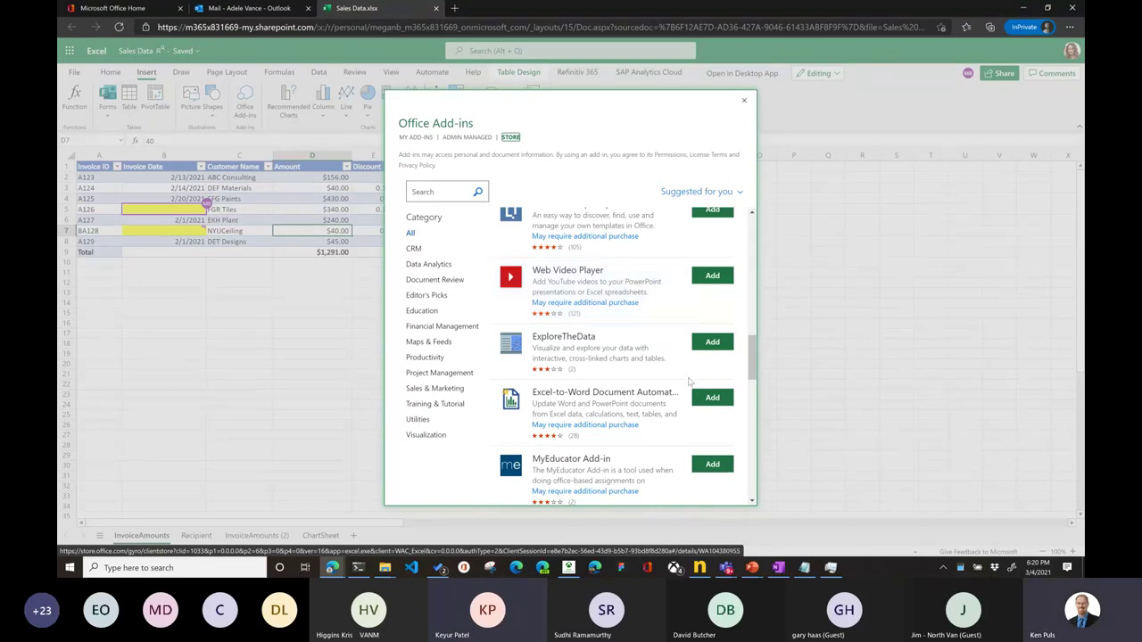
{"action": "scroll", "coordinate": [661, 414], "scroll_direction": "down", "scroll_amount": 1}
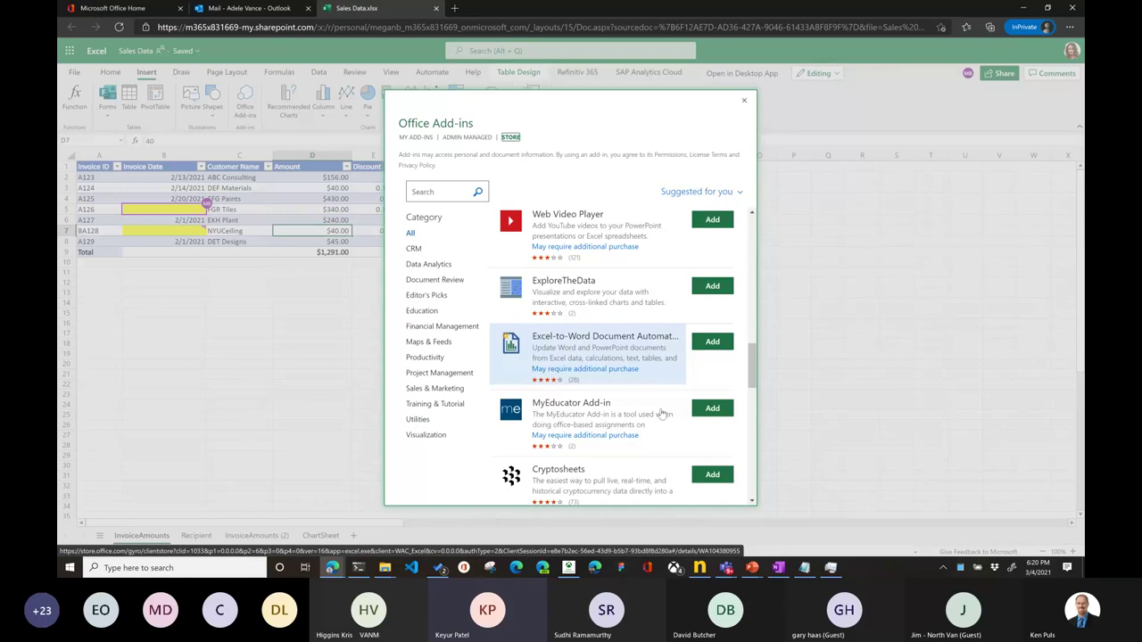
{"action": "scroll", "coordinate": [653, 434], "scroll_direction": "down", "scroll_amount": 2}
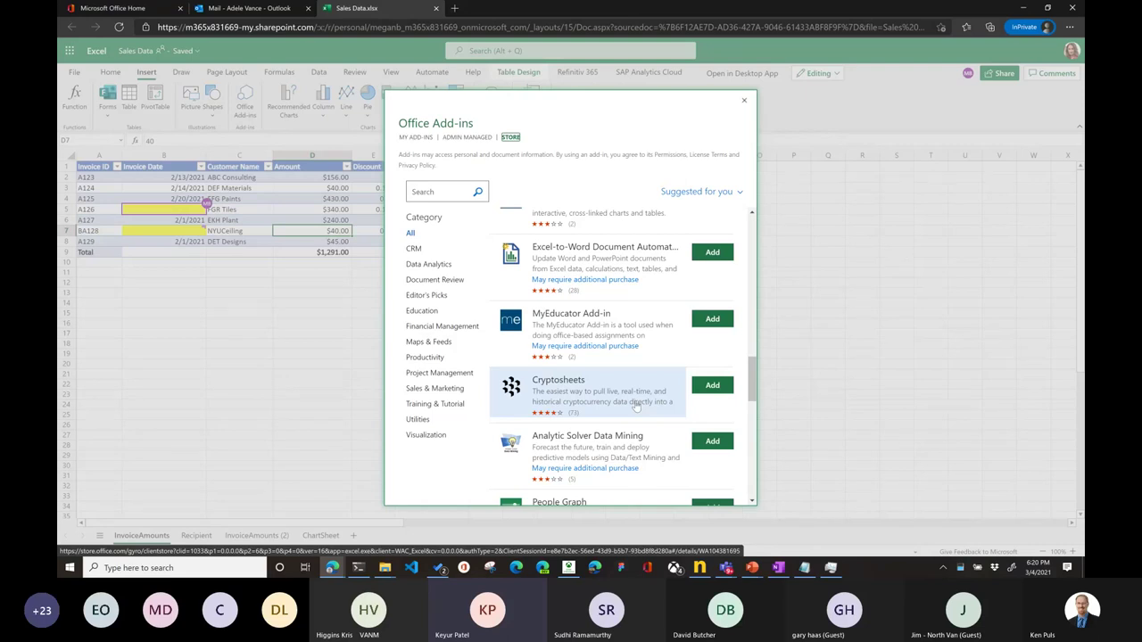
{"action": "scroll", "coordinate": [637, 405], "scroll_direction": "down", "scroll_amount": 4}
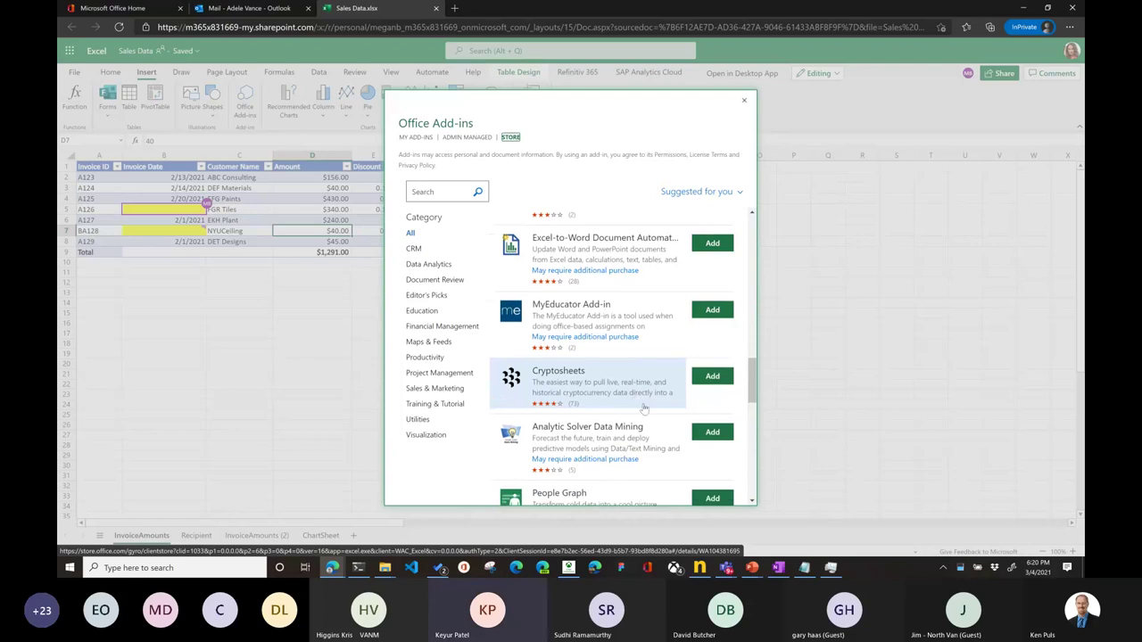
{"action": "scroll", "coordinate": [637, 405], "scroll_direction": "down", "scroll_amount": 2}
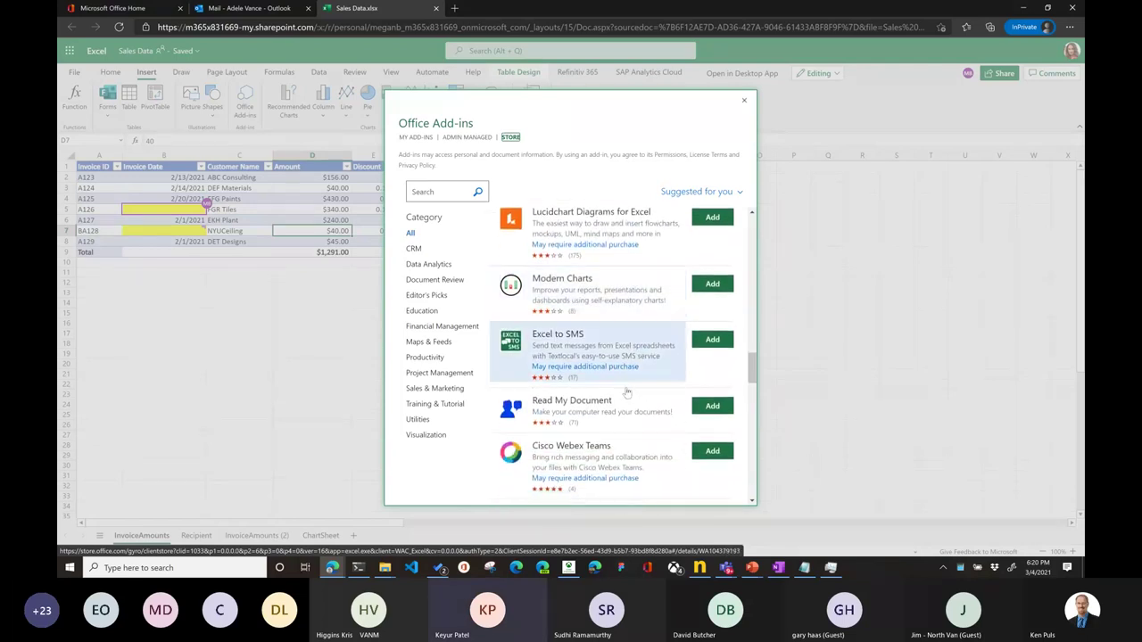
{"action": "scroll", "coordinate": [579, 357], "scroll_direction": "down", "scroll_amount": 1}
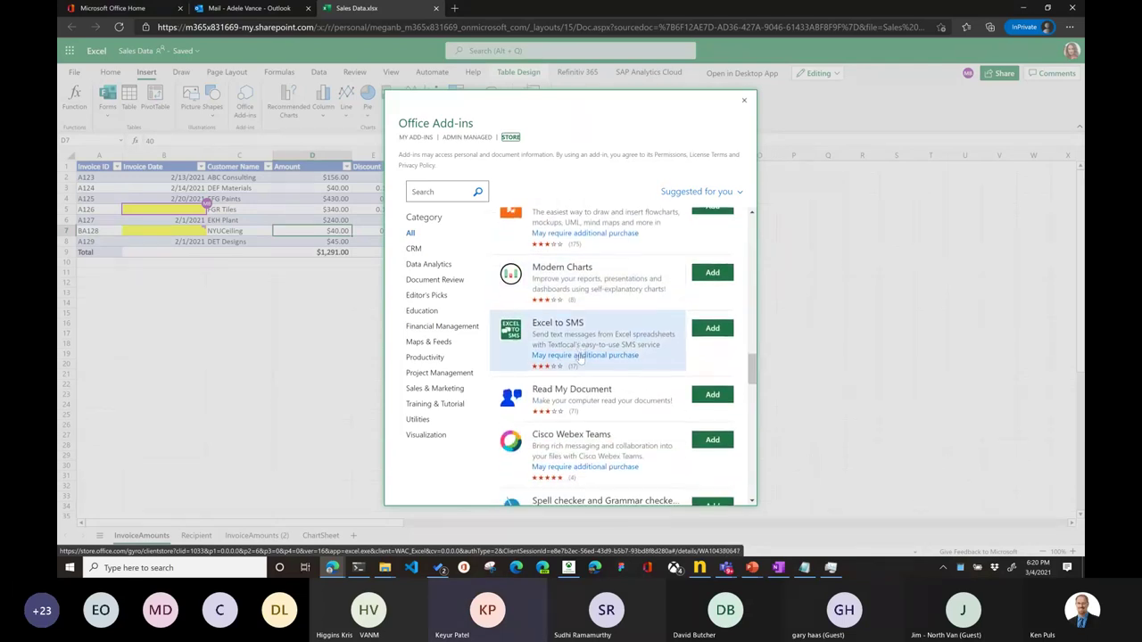
{"action": "scroll", "coordinate": [612, 398], "scroll_direction": "down", "scroll_amount": 1}
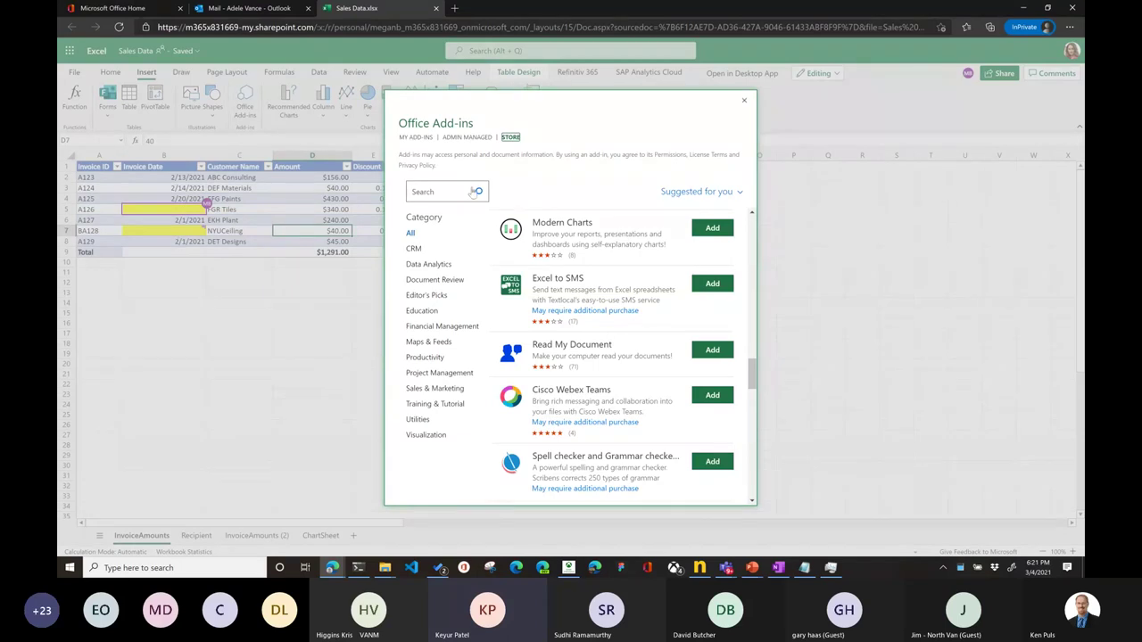
Search the add-in store for "mini calendar"
{"action": "left_click", "coordinate": [464, 191]}
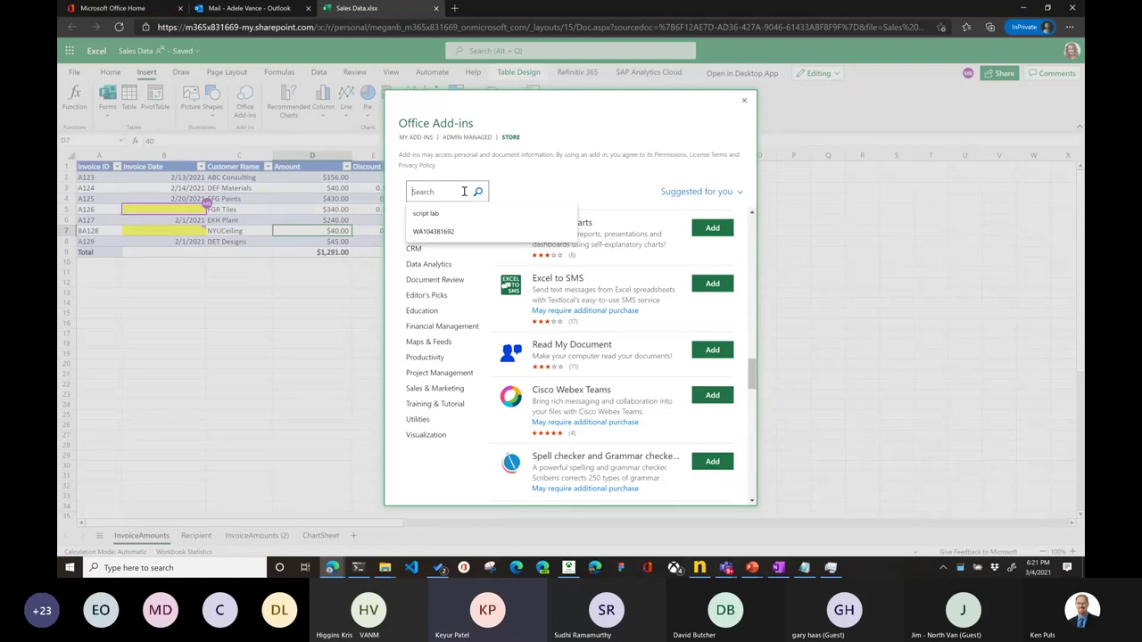
{"action": "type", "text": "mini "}
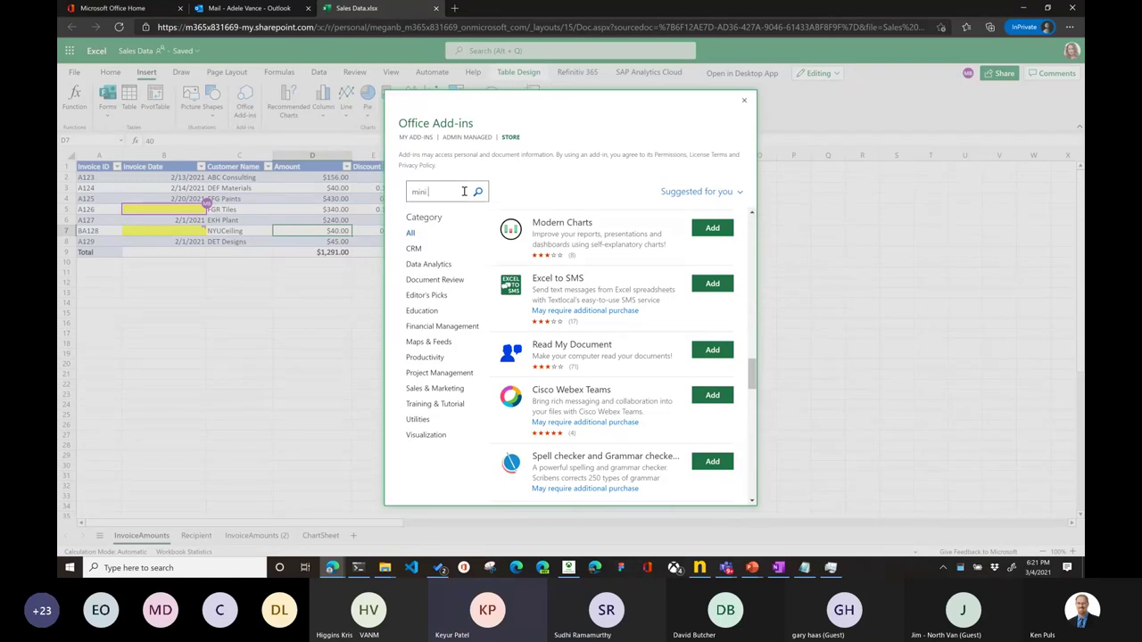
{"action": "type", "text": "calendar"}
{"action": "key", "text": "Return"}
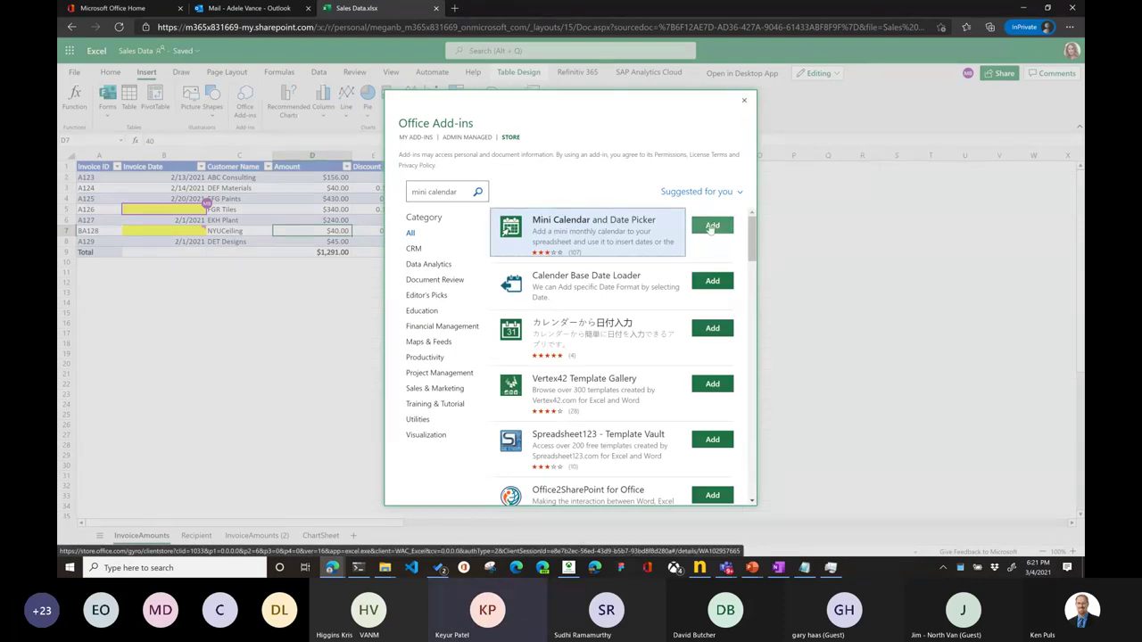
Add Mini Calendar and Date Picker, accept its license terms, and place the calendar directly beside the invoice table
{"action": "left_click", "coordinate": [713, 226]}
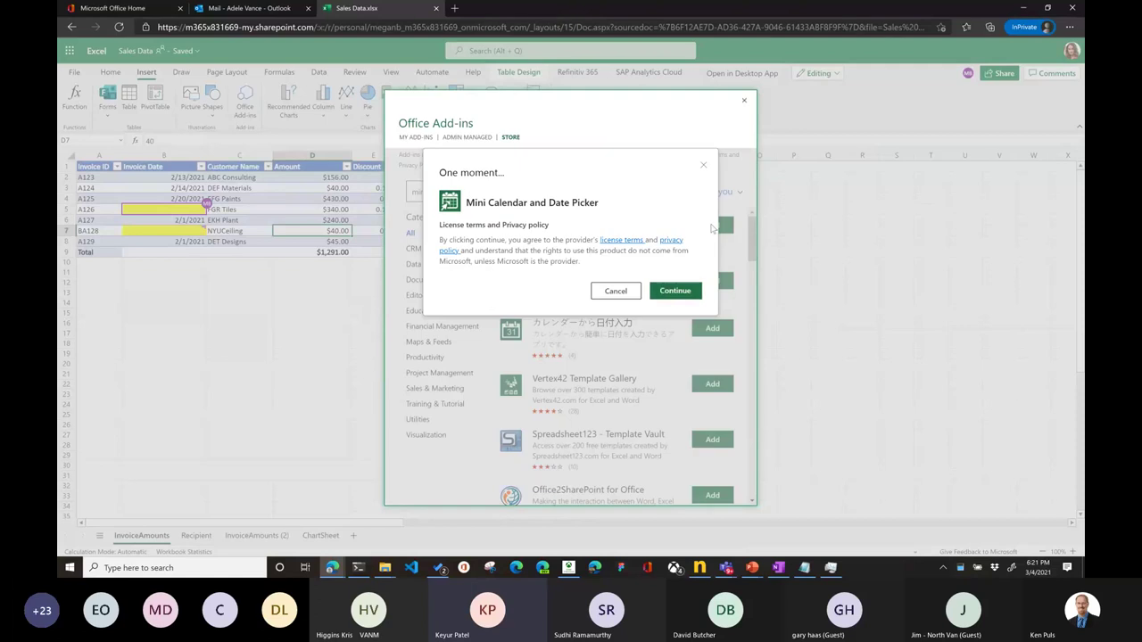
{"action": "left_click", "coordinate": [669, 292]}
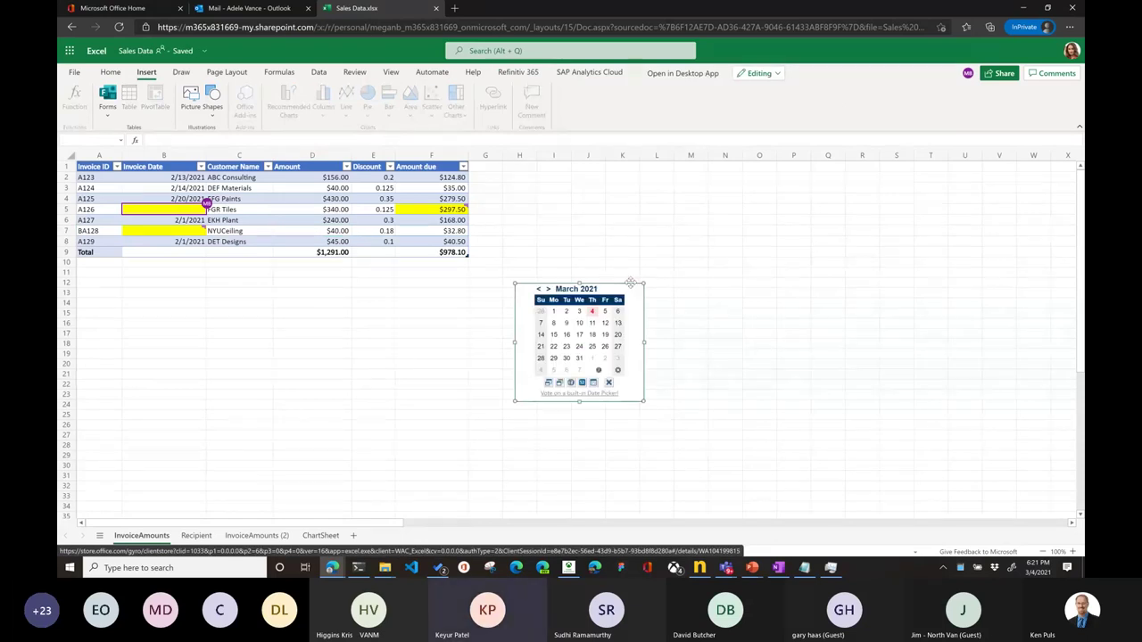
{"action": "left_click_drag", "start_coordinate": [631, 283], "coordinate": [598, 176]}
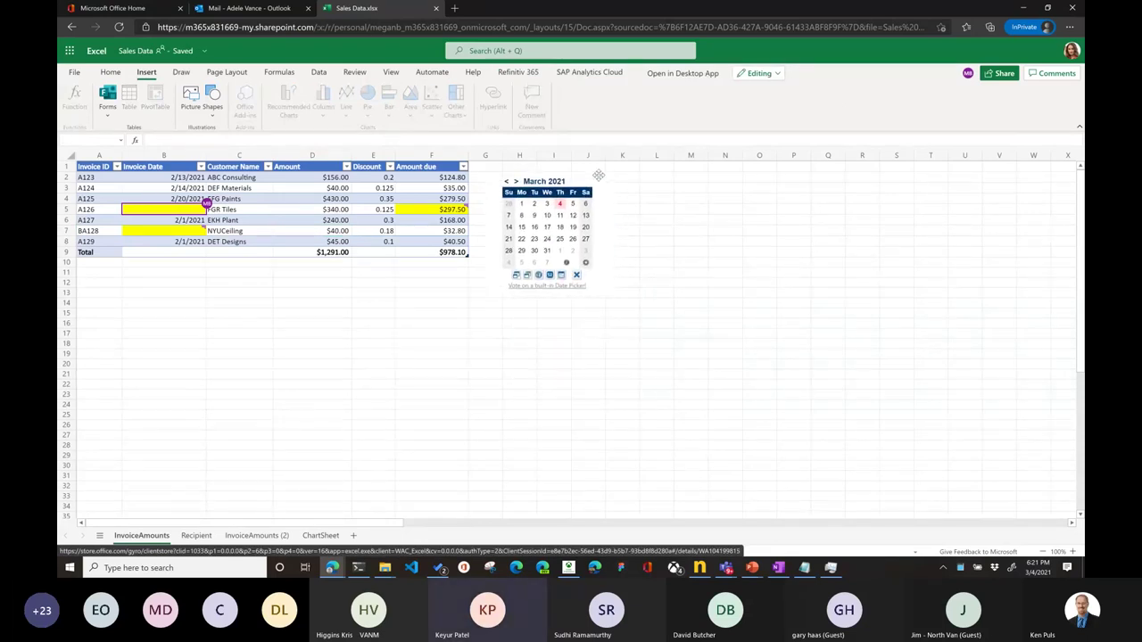
{"action": "left_click", "coordinate": [568, 334]}
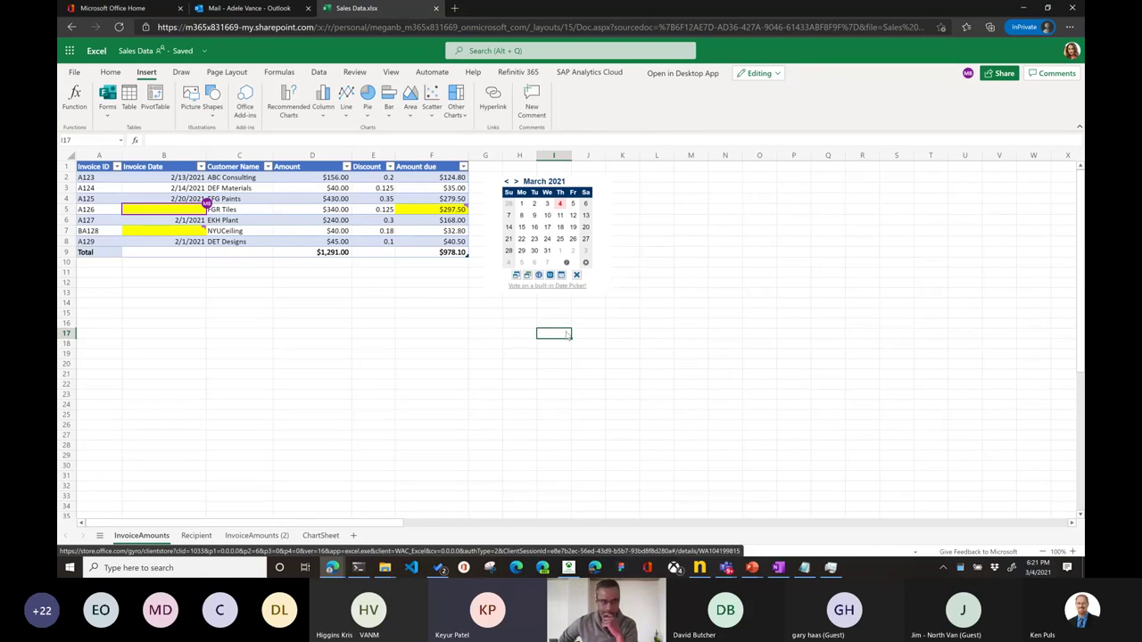
Open the Sales Data workbook in the Excel desktop app and select empty cell C15
{"action": "left_click", "coordinate": [683, 73]}
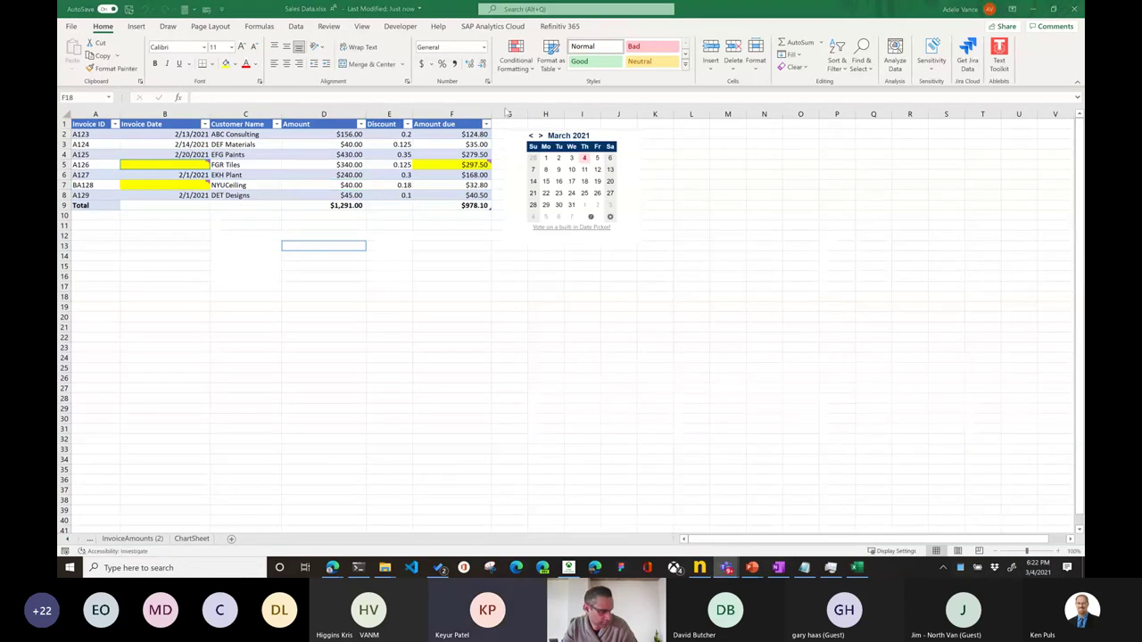
{"action": "left_click", "coordinate": [235, 271]}
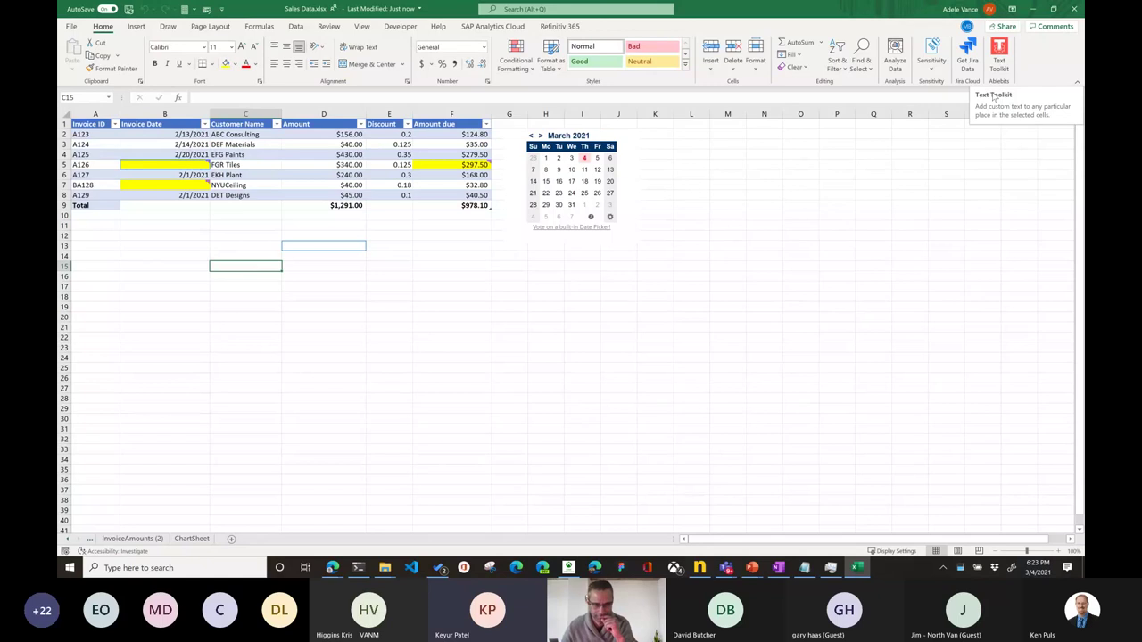
Fill the blank Invoice Date for FGR Tiles in cell B5 with 3/8/2021 using the mini calendar
{"action": "left_click", "coordinate": [196, 166]}
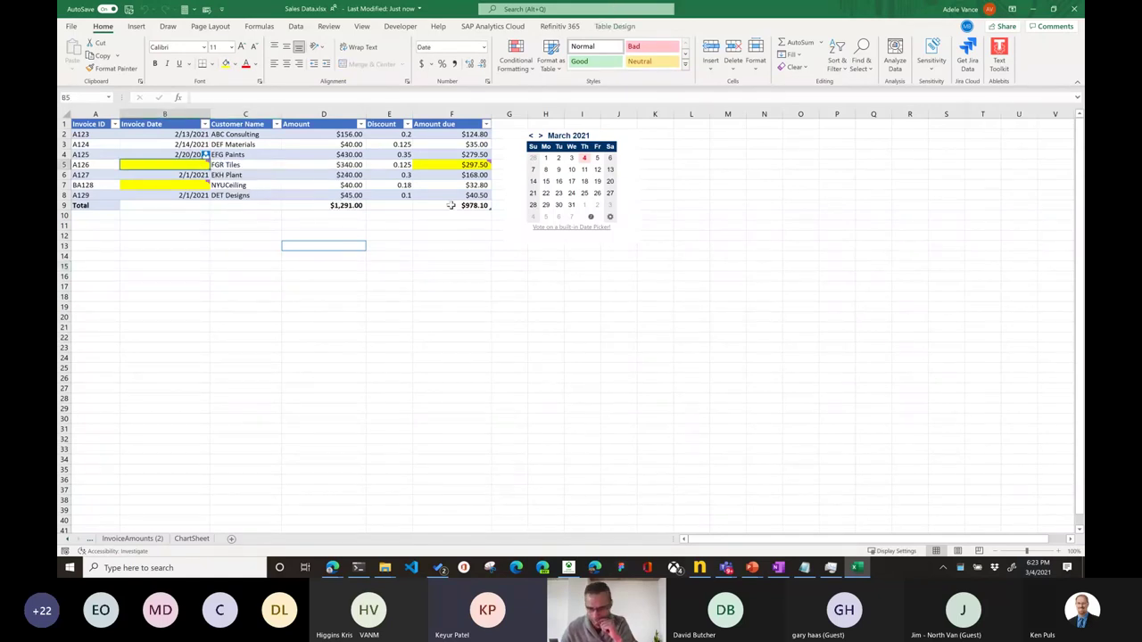
{"action": "left_click", "coordinate": [545, 172]}
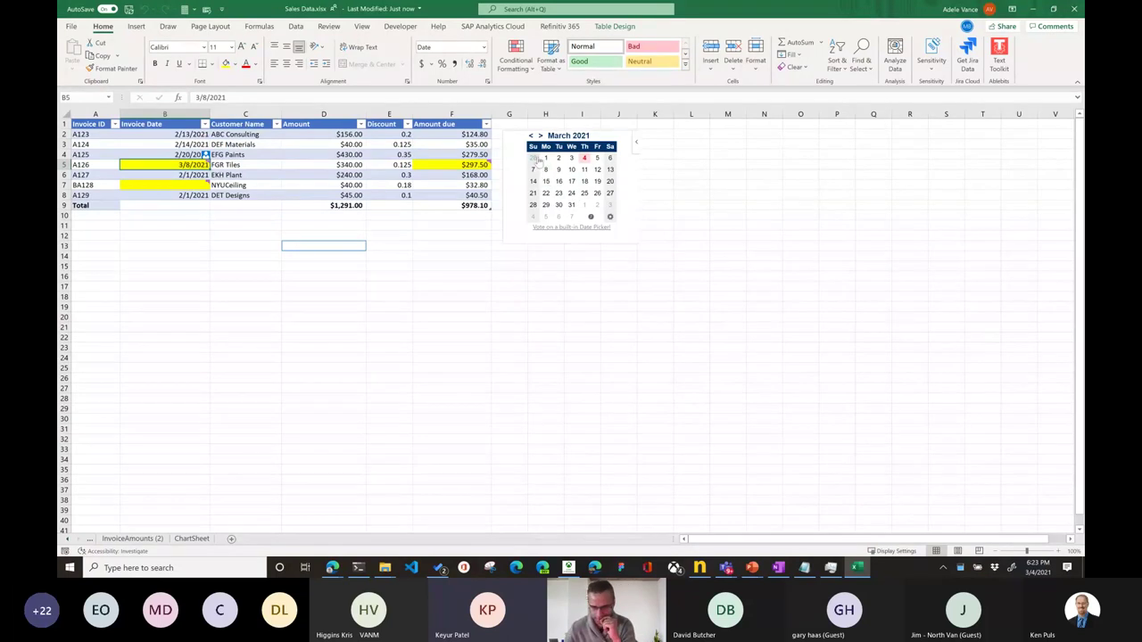
Fill the blank Invoice Date for NYUCeiling in cell B7 with 2/22/2021 using the mini calendar
{"action": "left_click", "coordinate": [532, 136]}
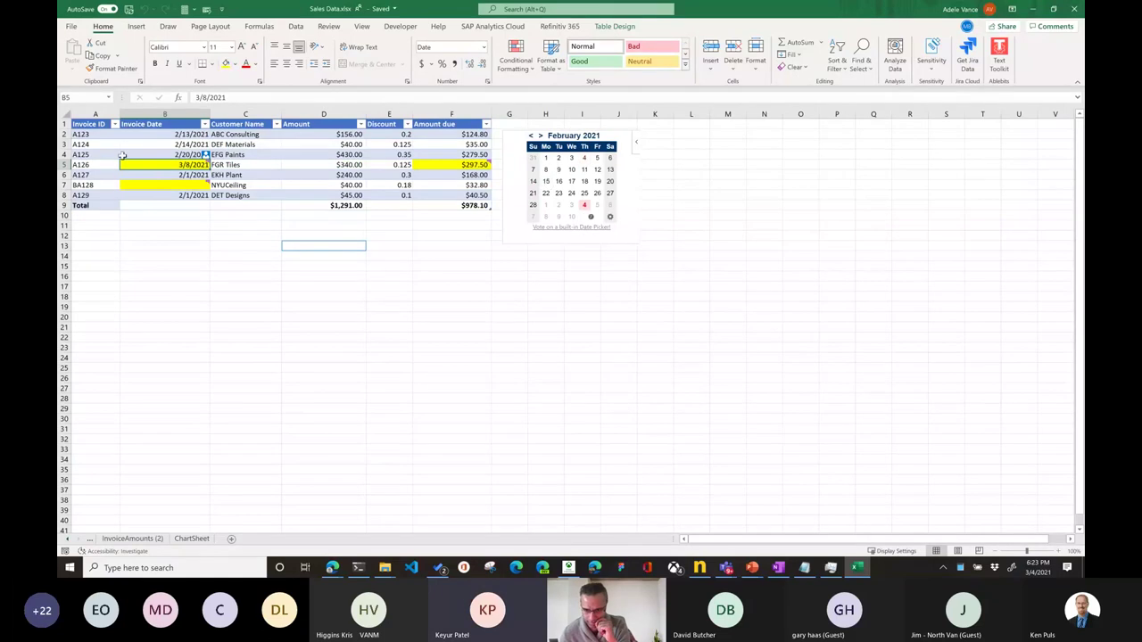
{"action": "left_click", "coordinate": [159, 184]}
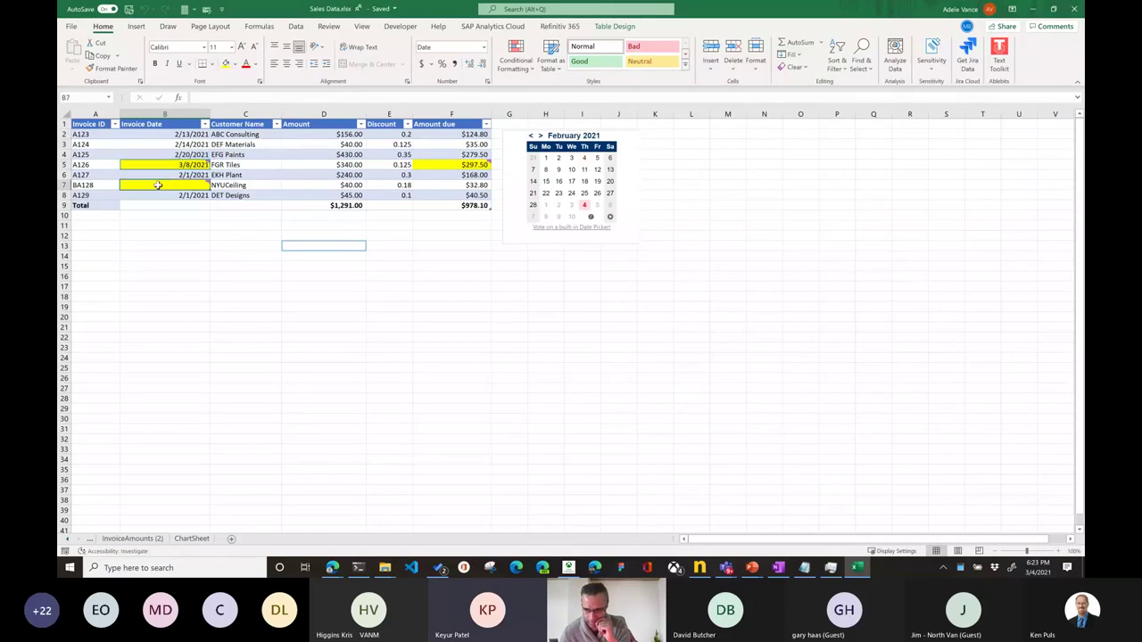
{"action": "left_click", "coordinate": [547, 194]}
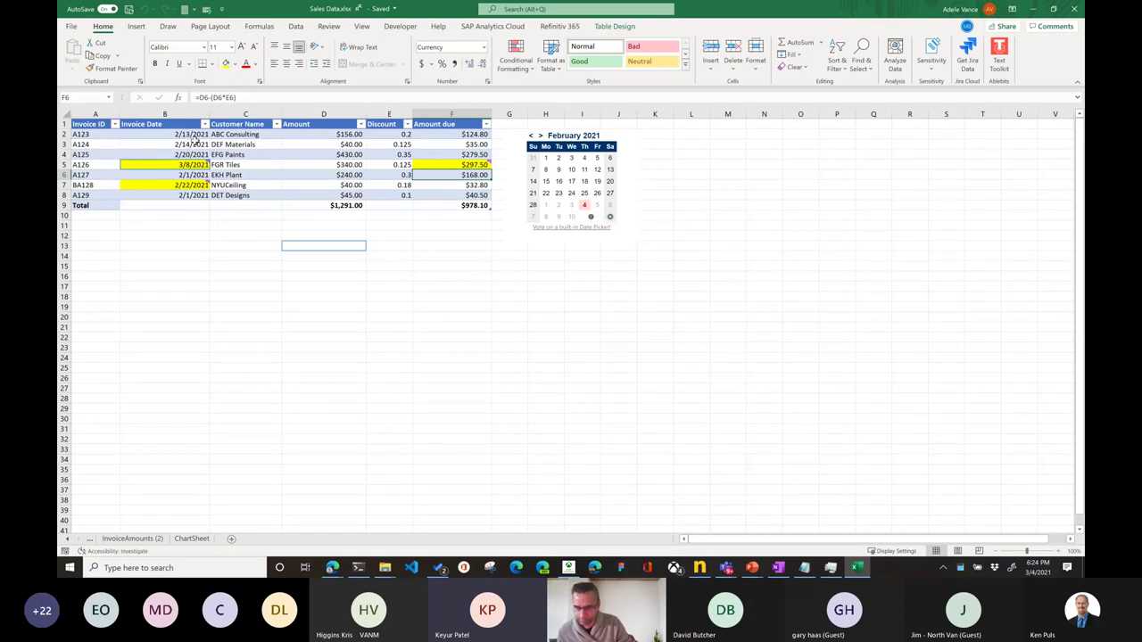
{"action": "mouse_move", "coordinate": [157, 187]}
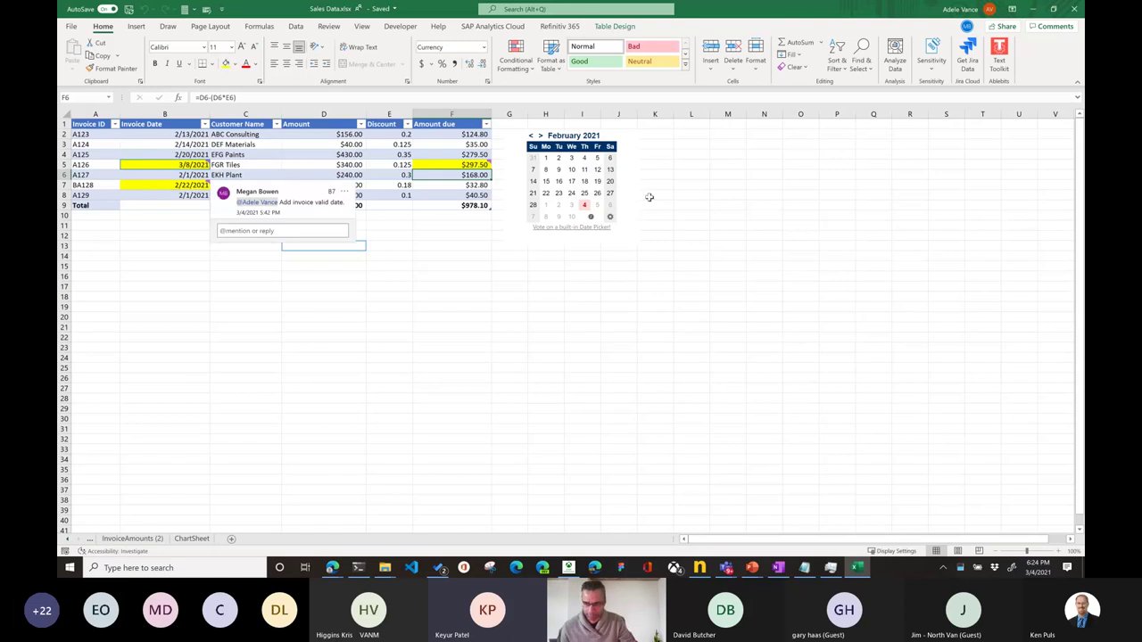
Highlight the invoice dates from B2:B8 on the mini calendar
{"action": "left_click", "coordinate": [610, 216]}
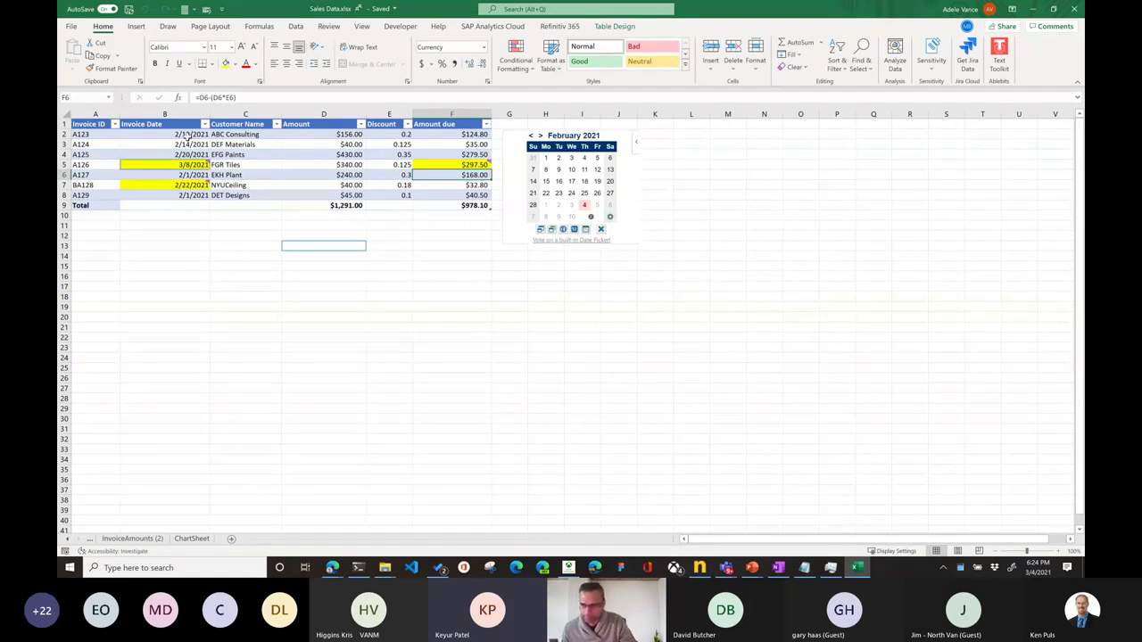
{"action": "left_click_drag", "start_coordinate": [188, 134], "coordinate": [188, 195]}
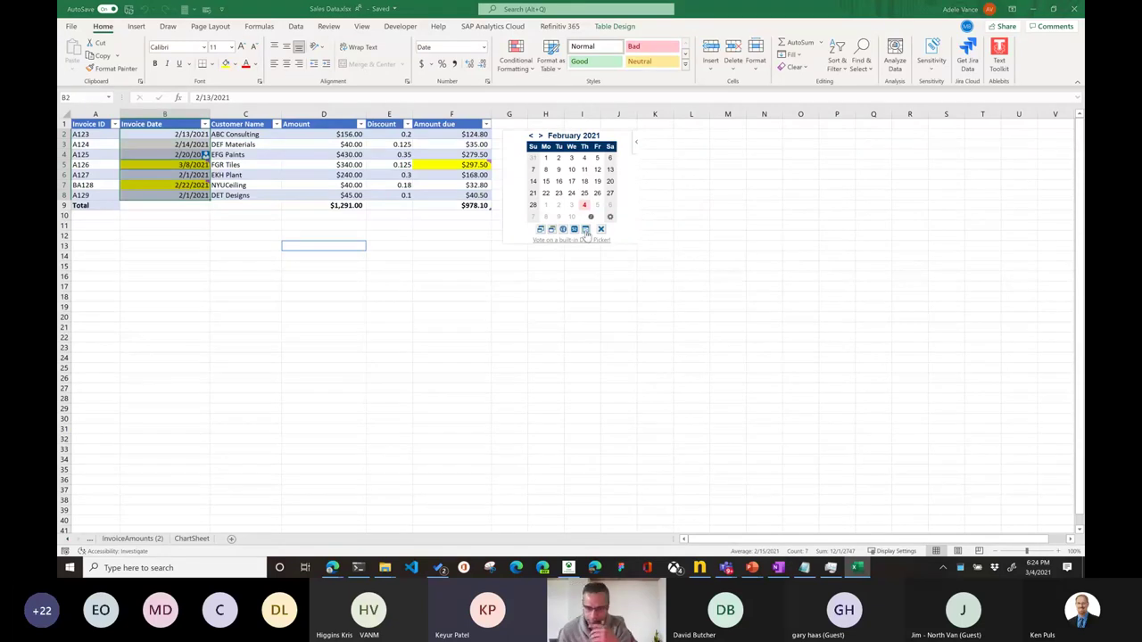
{"action": "left_click", "coordinate": [586, 230]}
{"action": "left_click", "coordinate": [626, 264]}
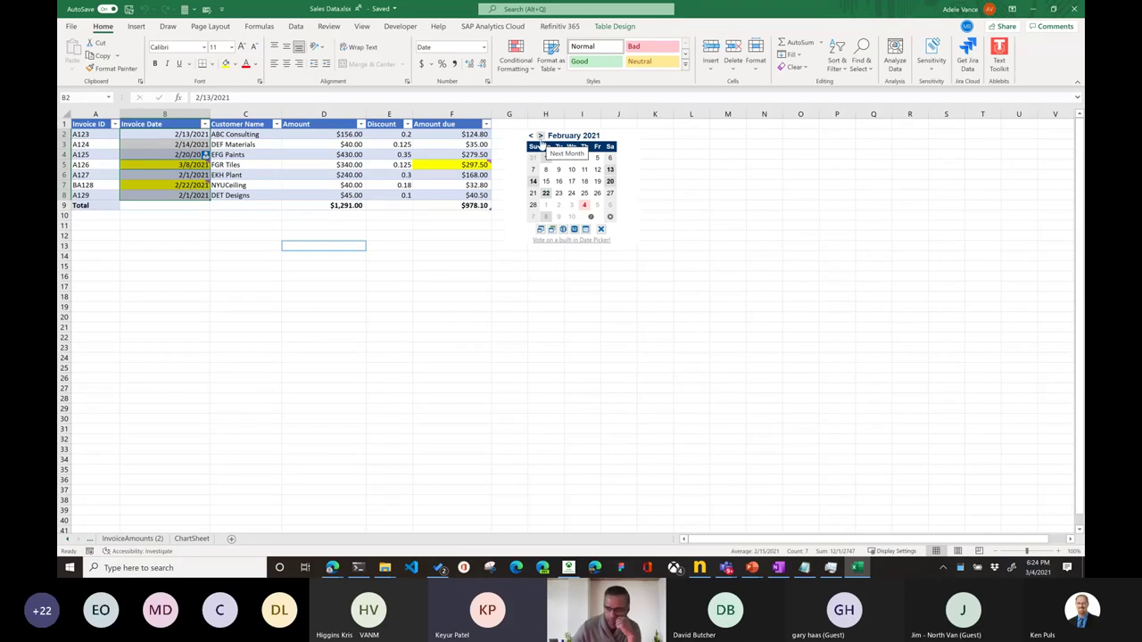
Check the highlighted dates for March 2021 on the mini calendar, return it to February 2021, and select empty cell E12
{"action": "left_click", "coordinate": [540, 136]}
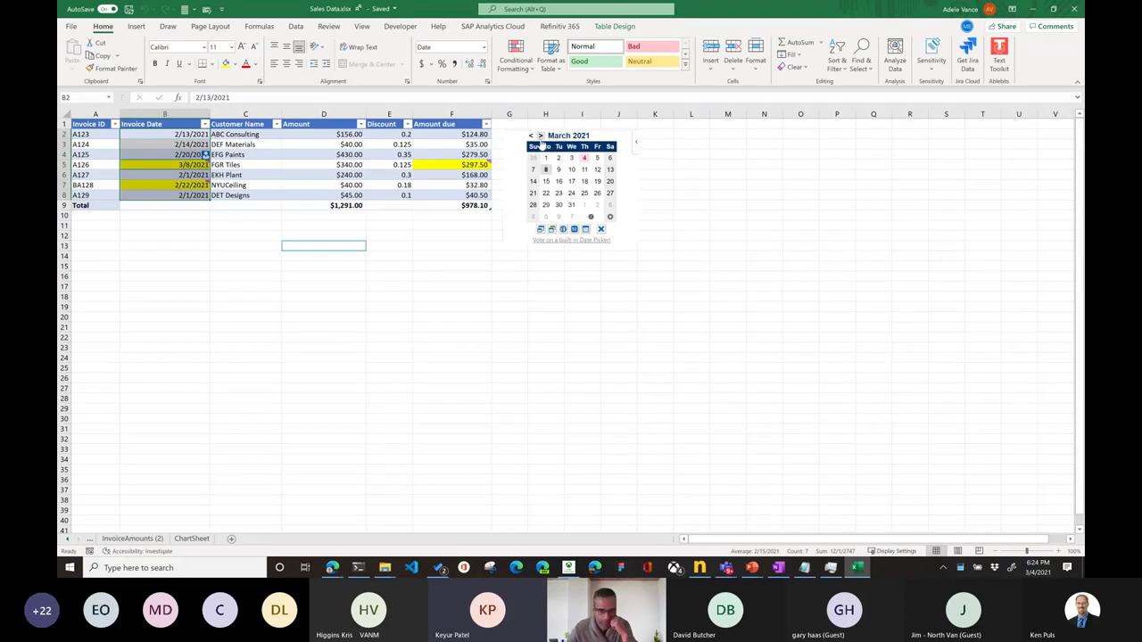
{"action": "left_click", "coordinate": [531, 136]}
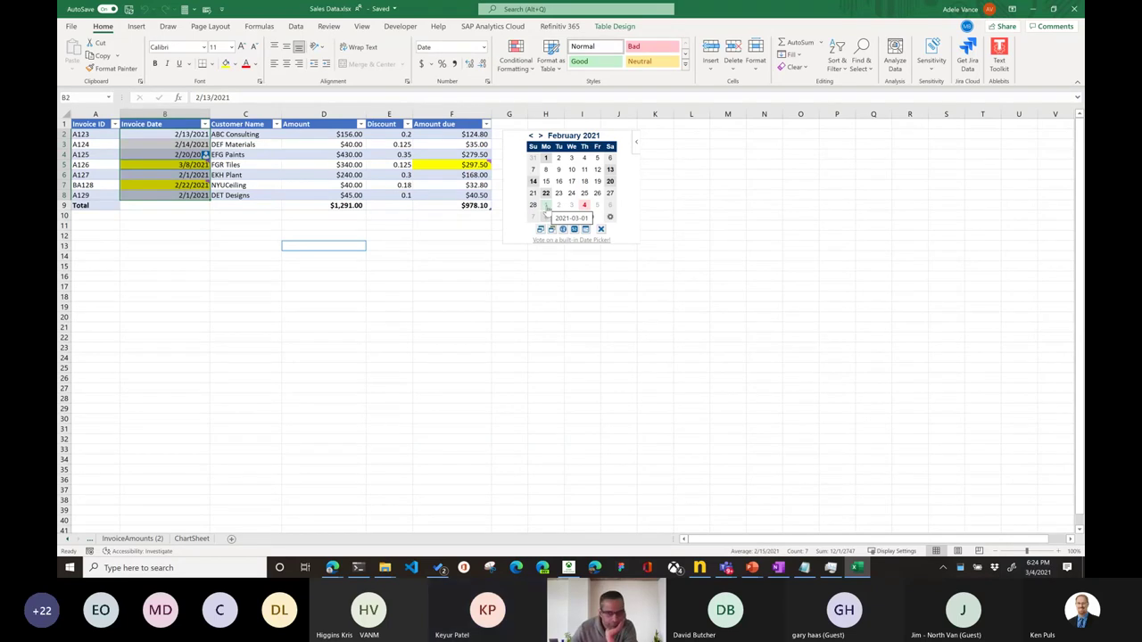
{"action": "left_click", "coordinate": [385, 233]}
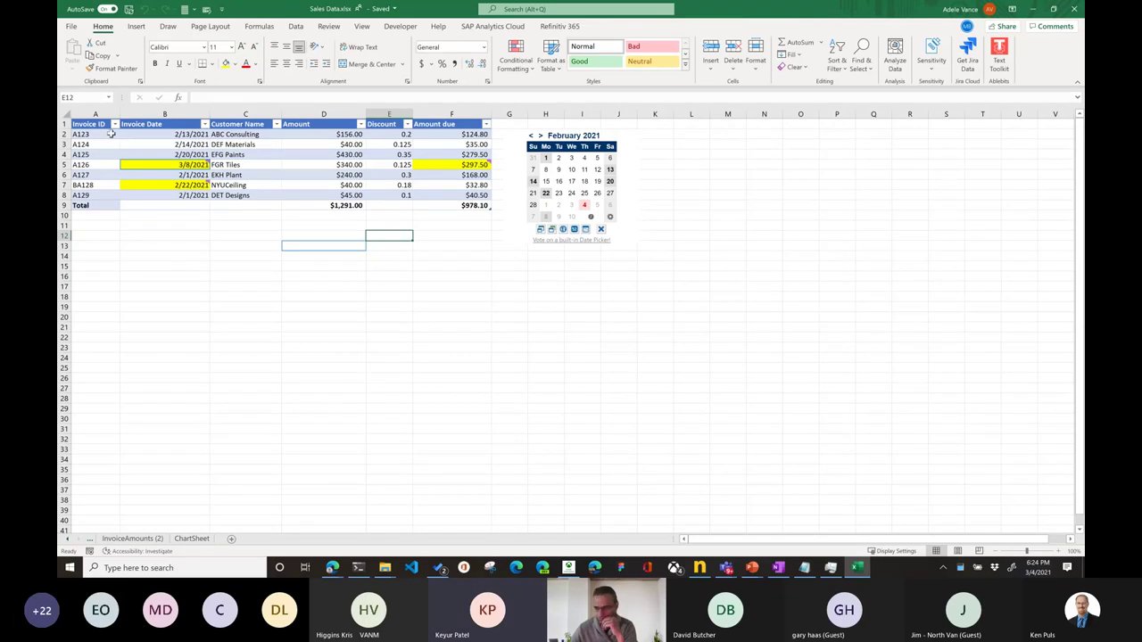
Extract the numbers from the Invoice IDs in A2:A8 as formulas with Text Toolkit, and show the full formula of cell B2
{"action": "left_click_drag", "start_coordinate": [111, 134], "coordinate": [90, 190]}
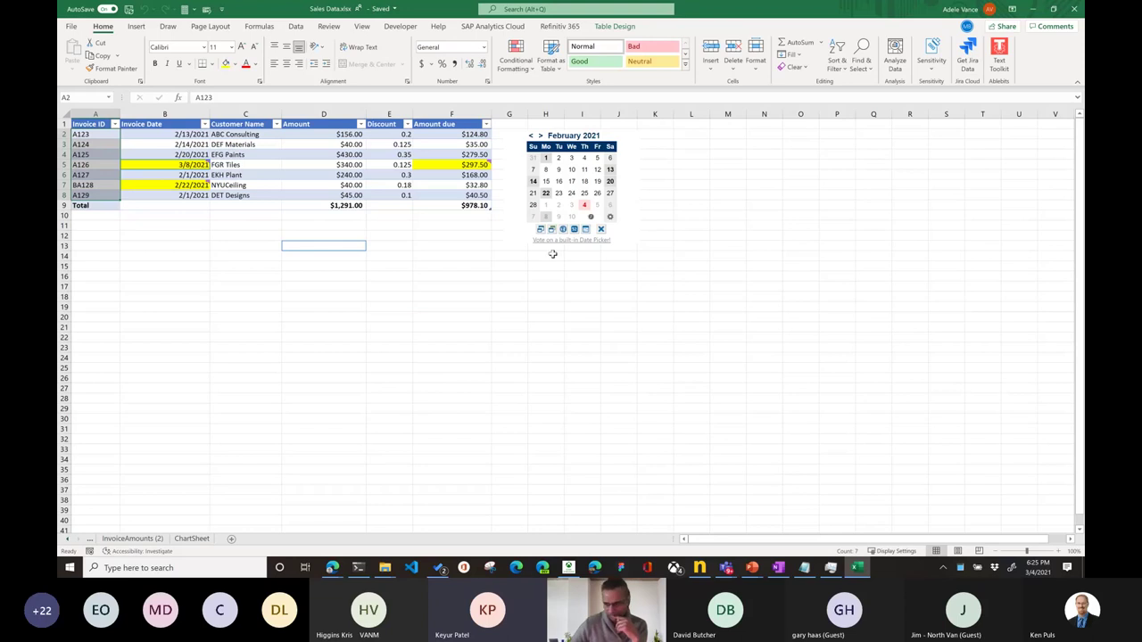
{"action": "left_click", "coordinate": [997, 66]}
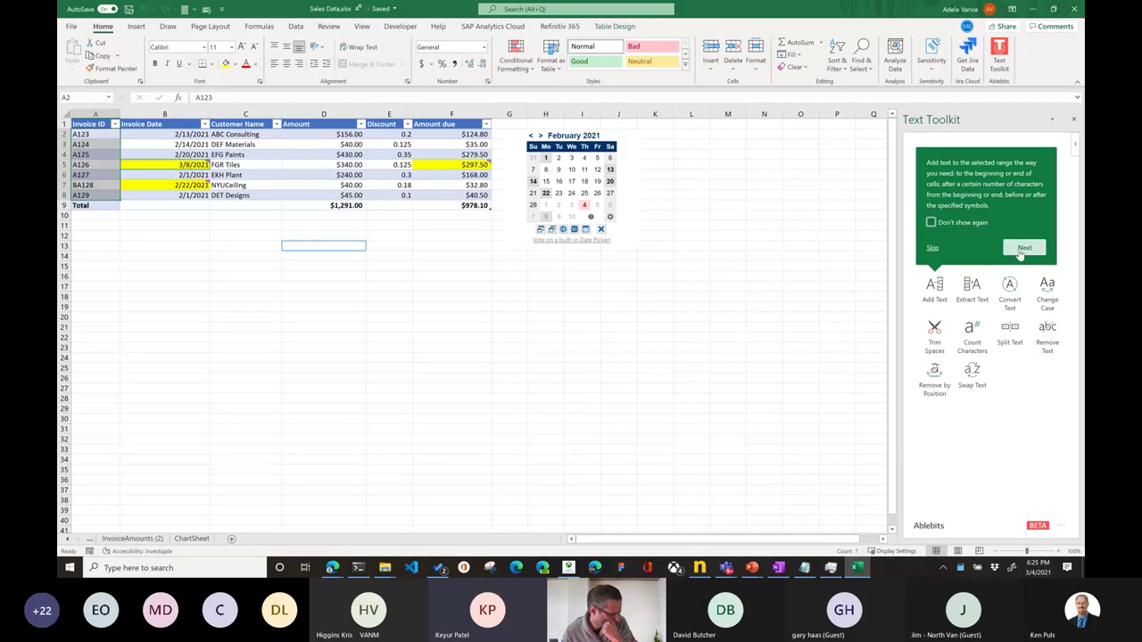
{"action": "left_click", "coordinate": [931, 249]}
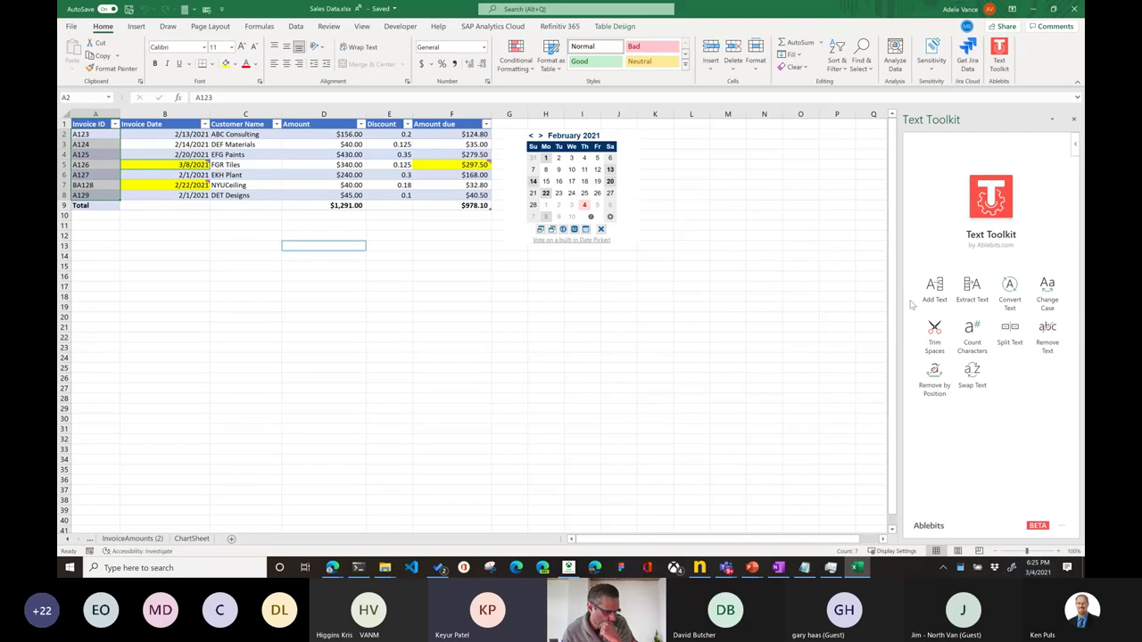
{"action": "left_click", "coordinate": [977, 306]}
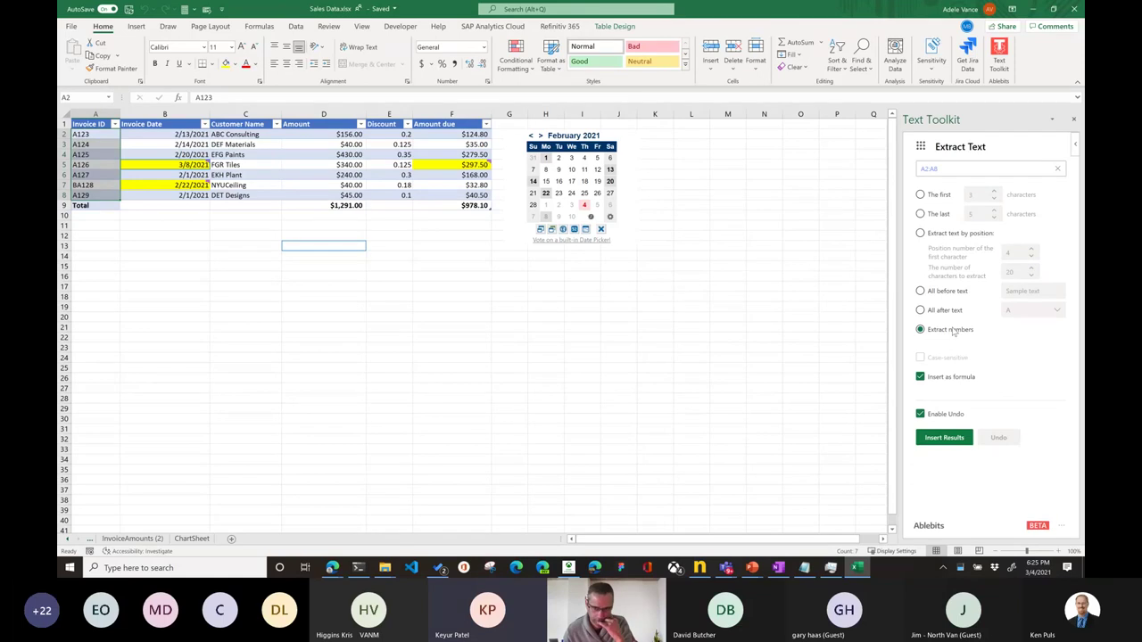
{"action": "left_click", "coordinate": [944, 439]}
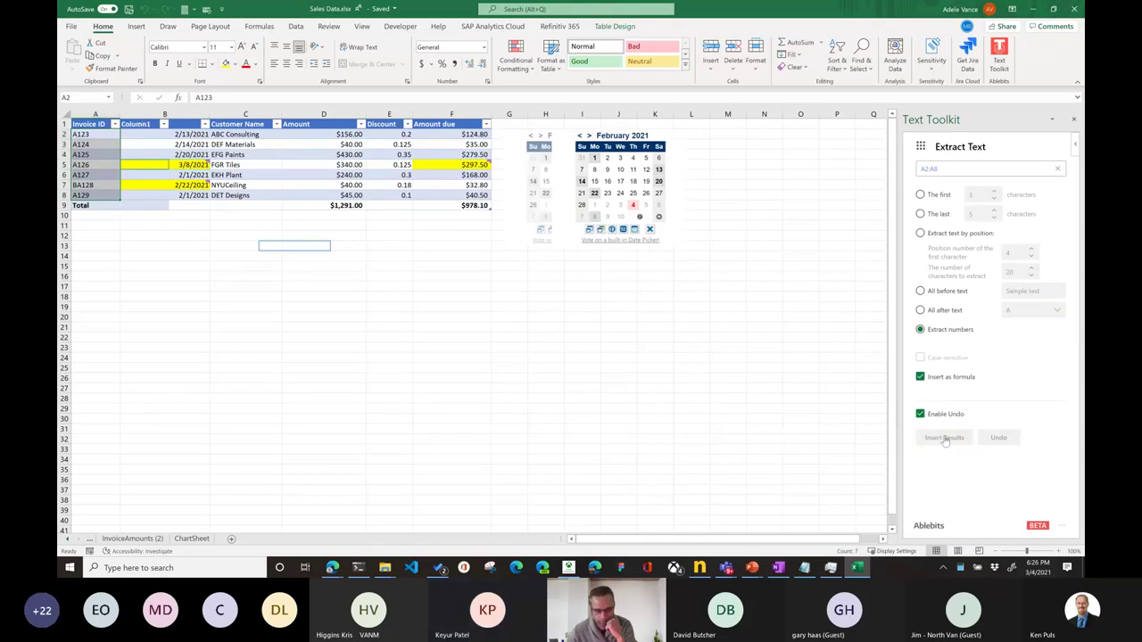
{"action": "left_click", "coordinate": [145, 133]}
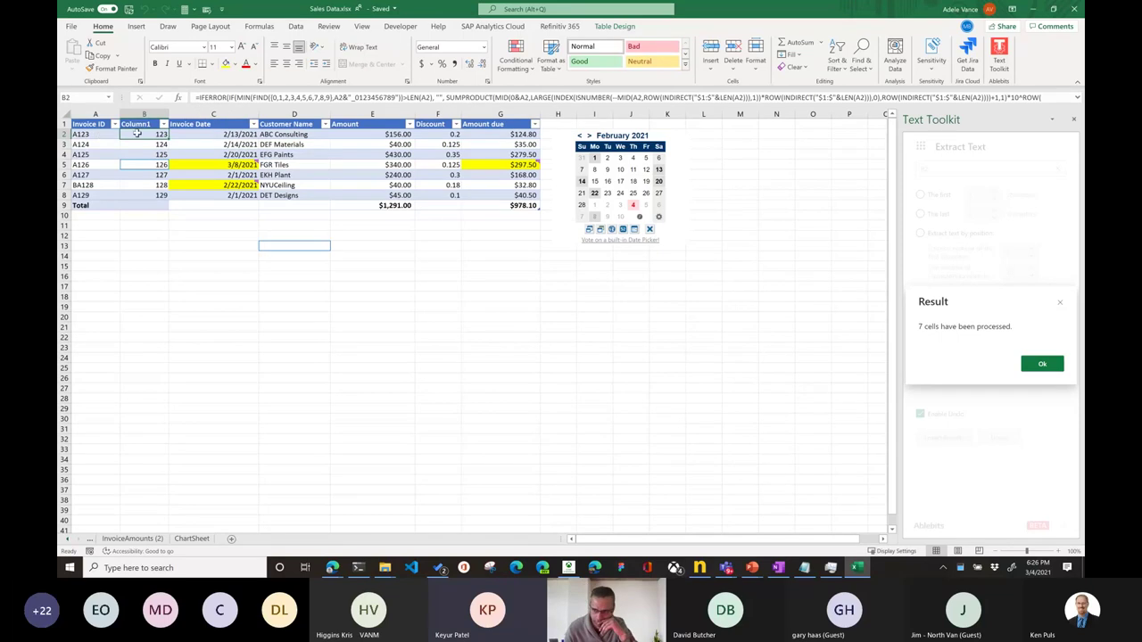
{"action": "left_click", "coordinate": [1078, 100]}
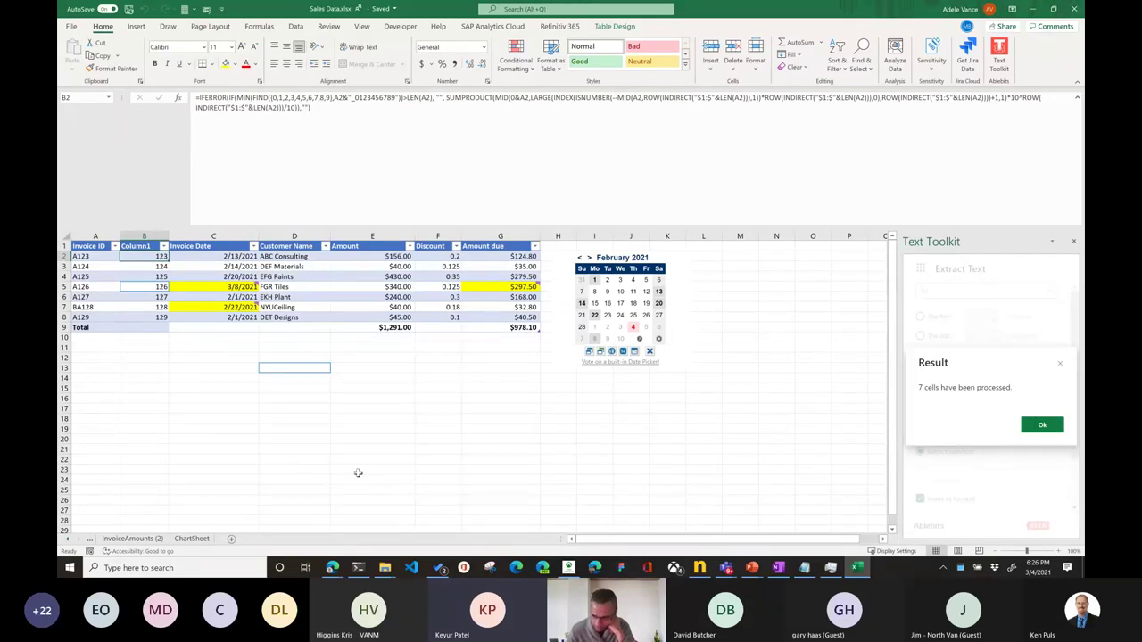
Find Geographic Heat Map among the installed Office add-ins, and switch to the Geographic Heat Map Codes workbook in the browser
{"action": "left_click", "coordinate": [136, 27]}
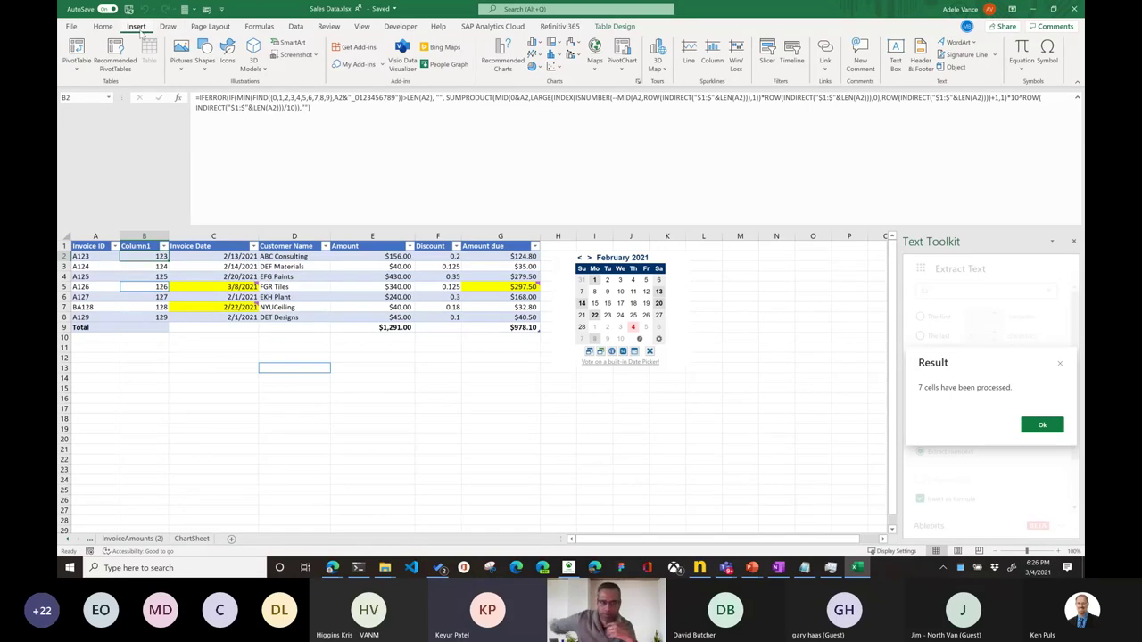
{"action": "left_click", "coordinate": [357, 48]}
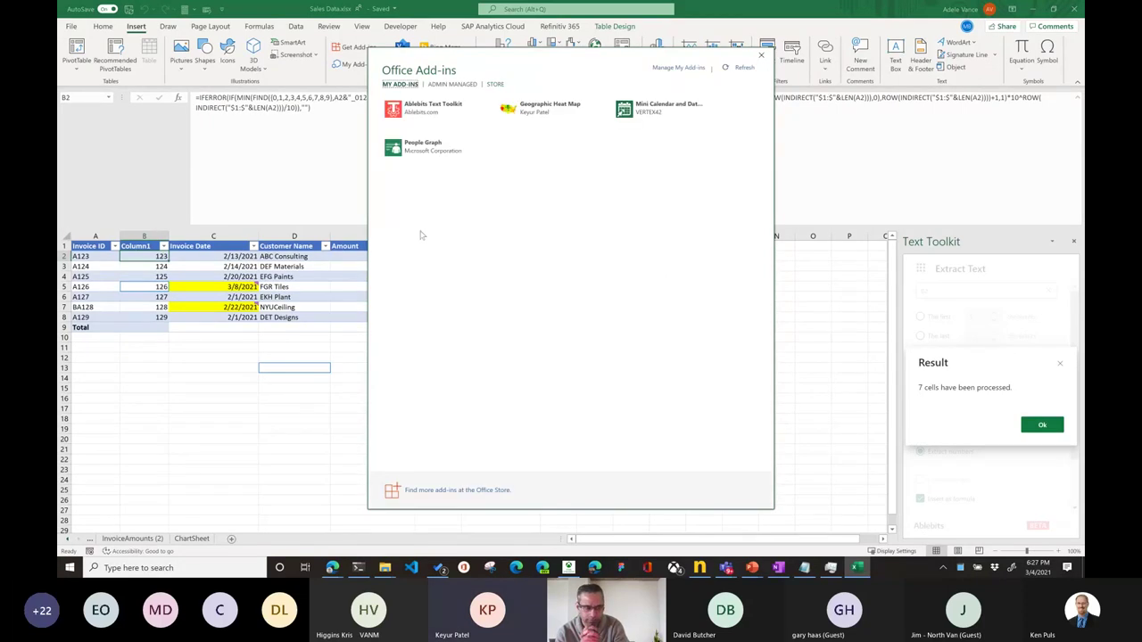
{"action": "left_click", "coordinate": [557, 134]}
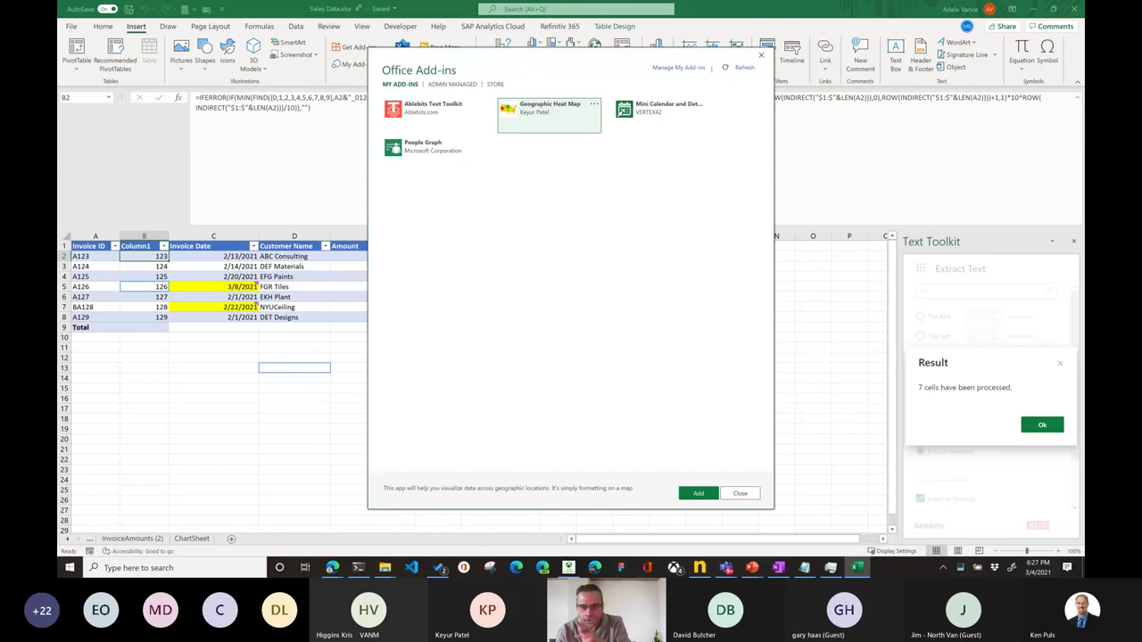
{"action": "mouse_move", "coordinate": [334, 570]}
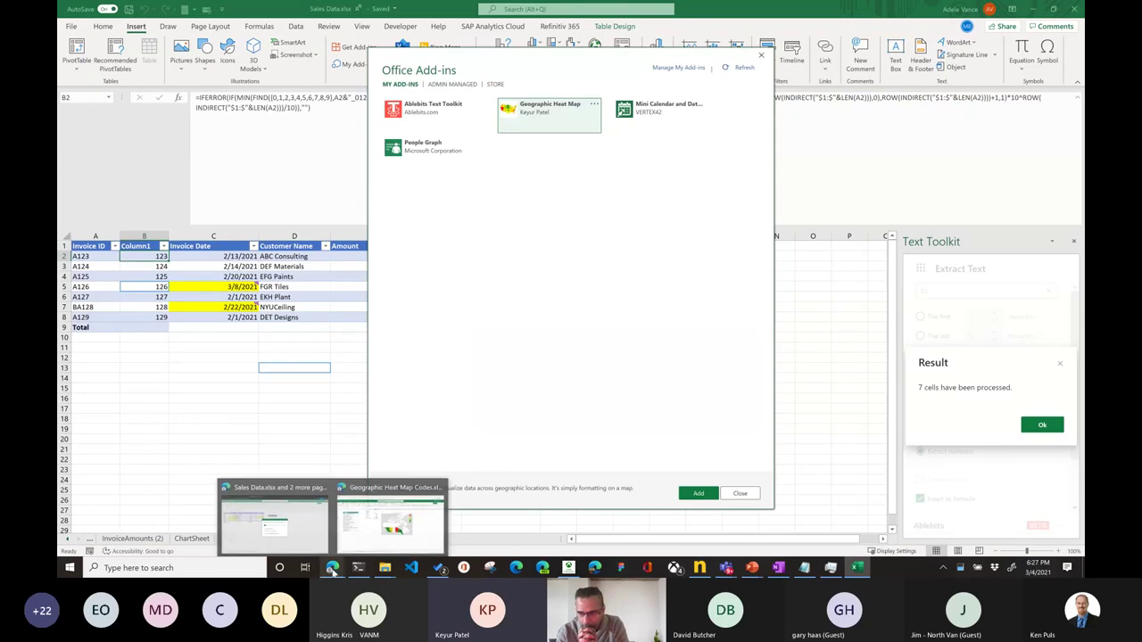
{"action": "mouse_move", "coordinate": [352, 541]}
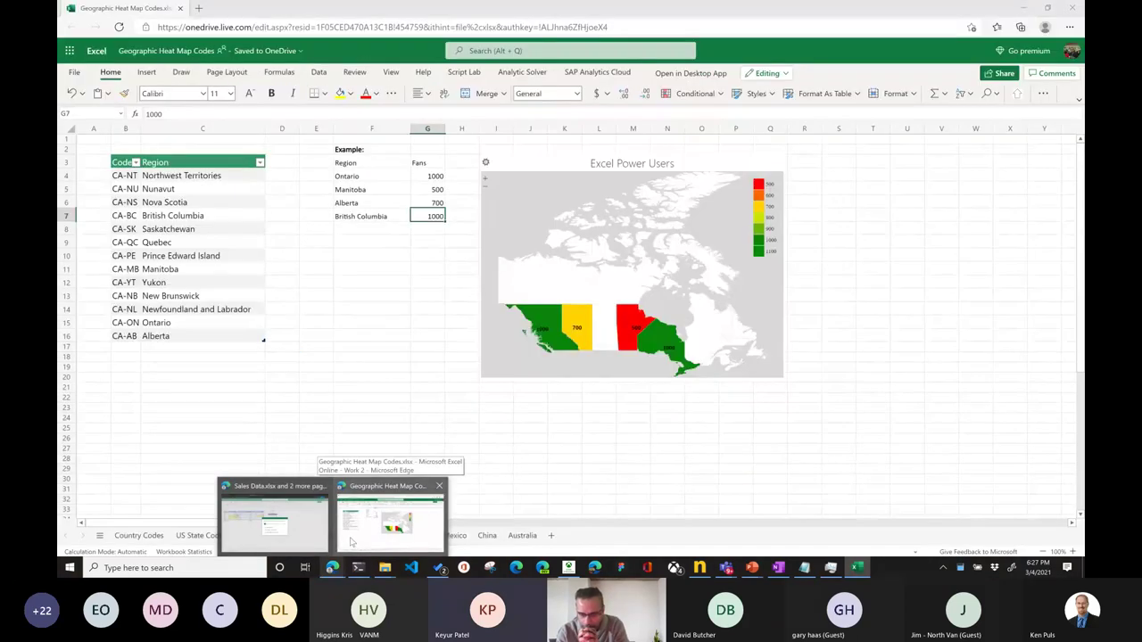
{"action": "left_click", "coordinate": [352, 542]}
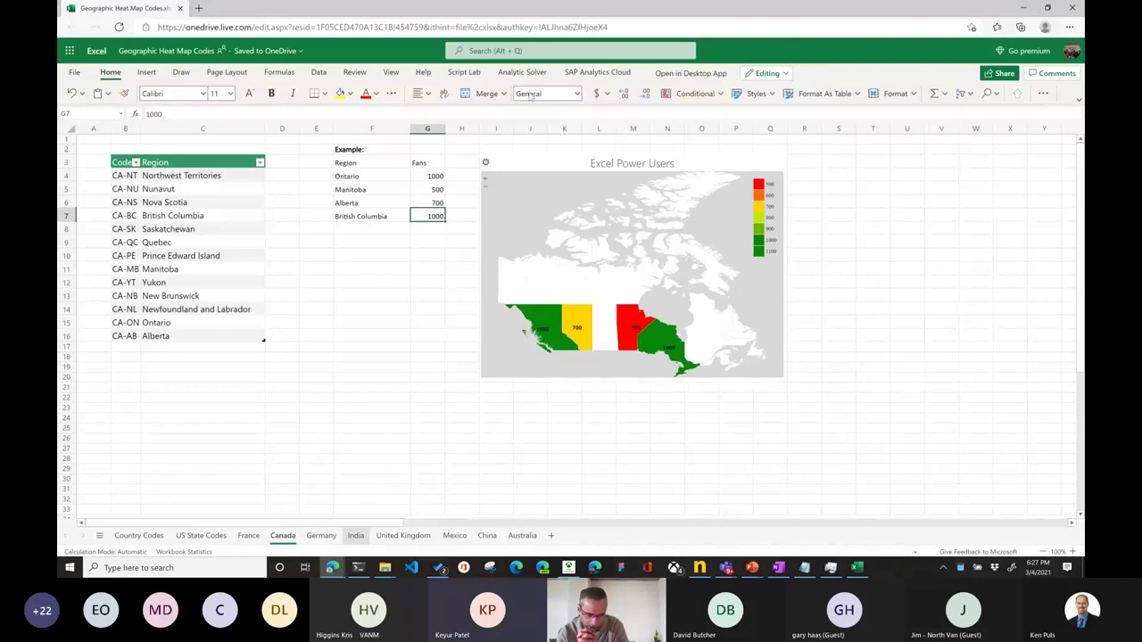
Examine the heat map's settings and available maps, keeping Canada as the map, and leave the settings without saving
{"action": "left_click", "coordinate": [485, 163]}
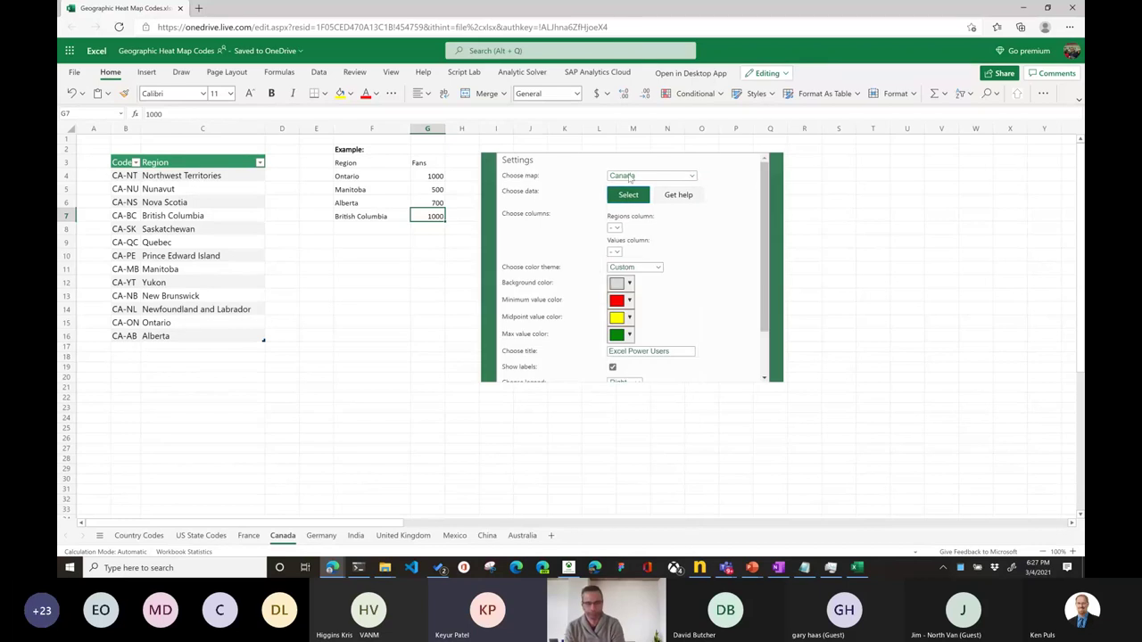
{"action": "left_click", "coordinate": [685, 175]}
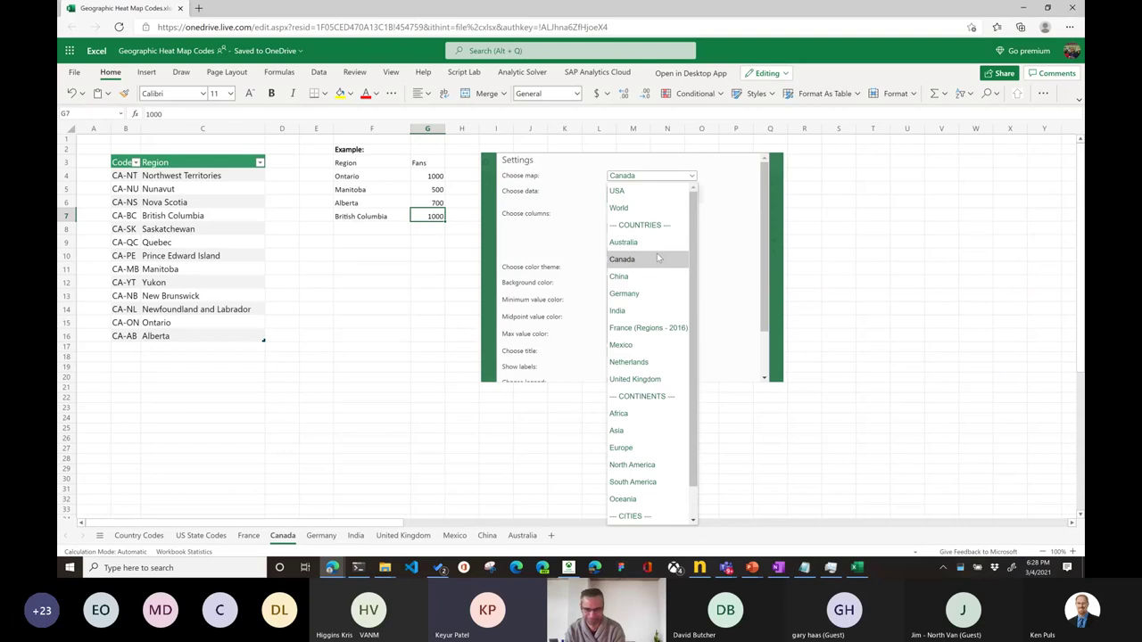
{"action": "scroll", "coordinate": [647, 446], "scroll_direction": "down", "scroll_amount": 1}
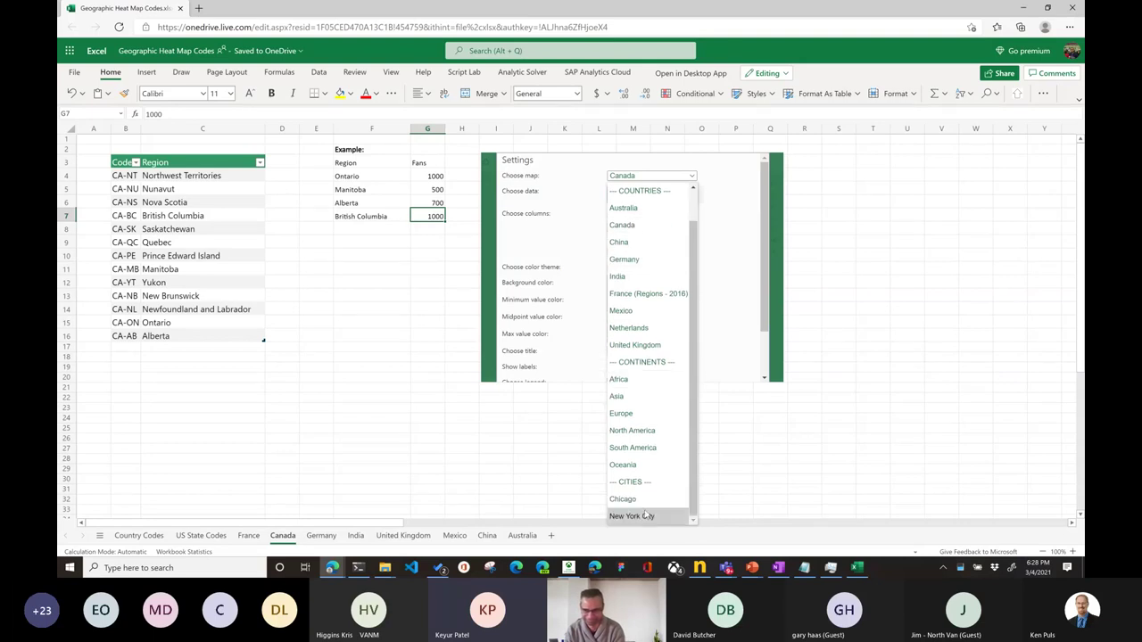
{"action": "left_click", "coordinate": [626, 231]}
{"action": "scroll", "coordinate": [671, 304], "scroll_direction": "down", "scroll_amount": 2}
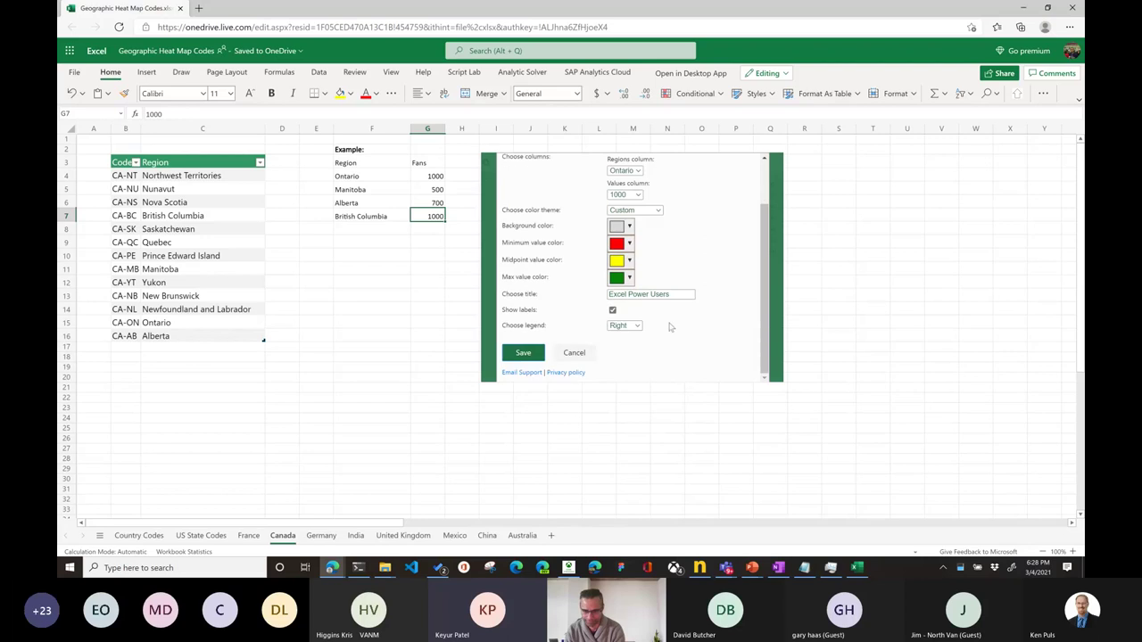
{"action": "left_click", "coordinate": [573, 354]}
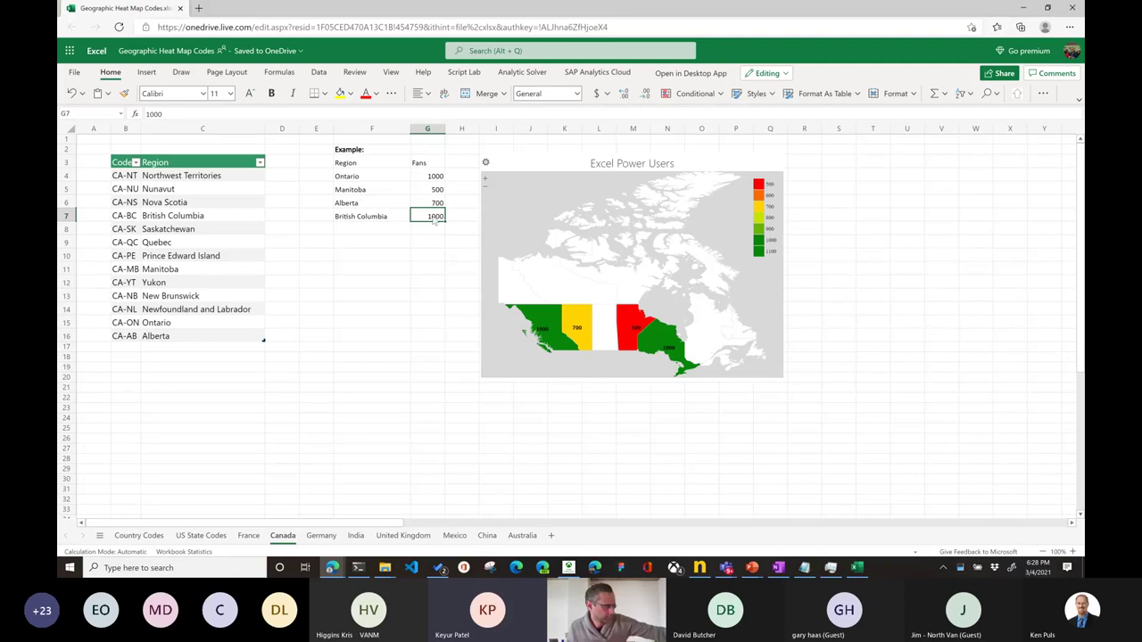
Set the Fans value for British Columbia in cell G7 to 1500
{"action": "type", "text": "1500"}
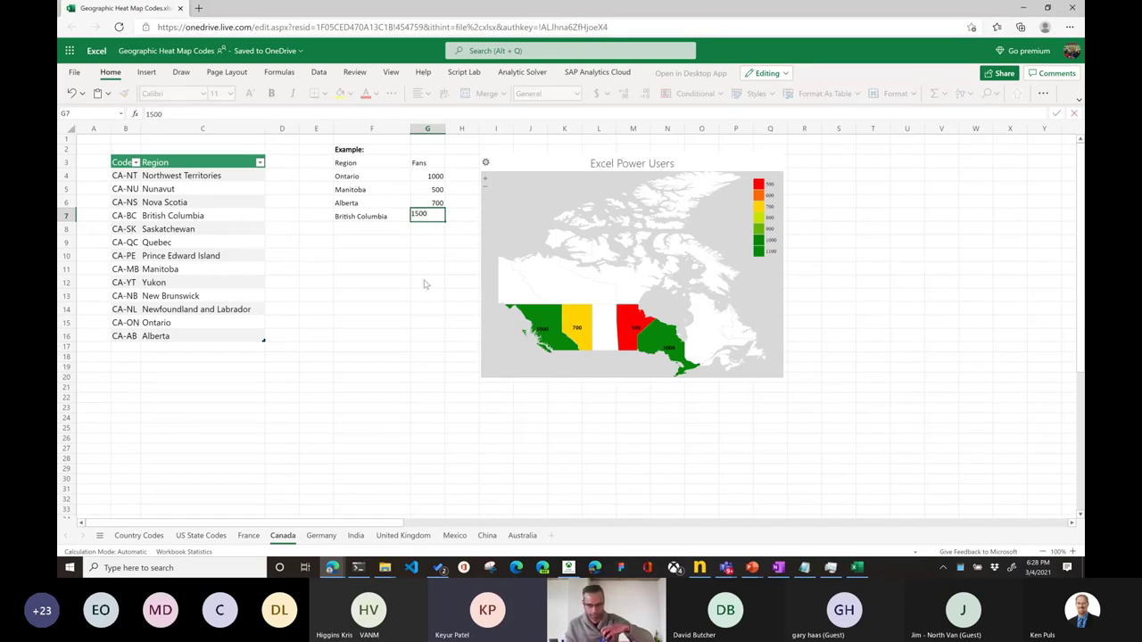
{"action": "key", "text": "Return"}
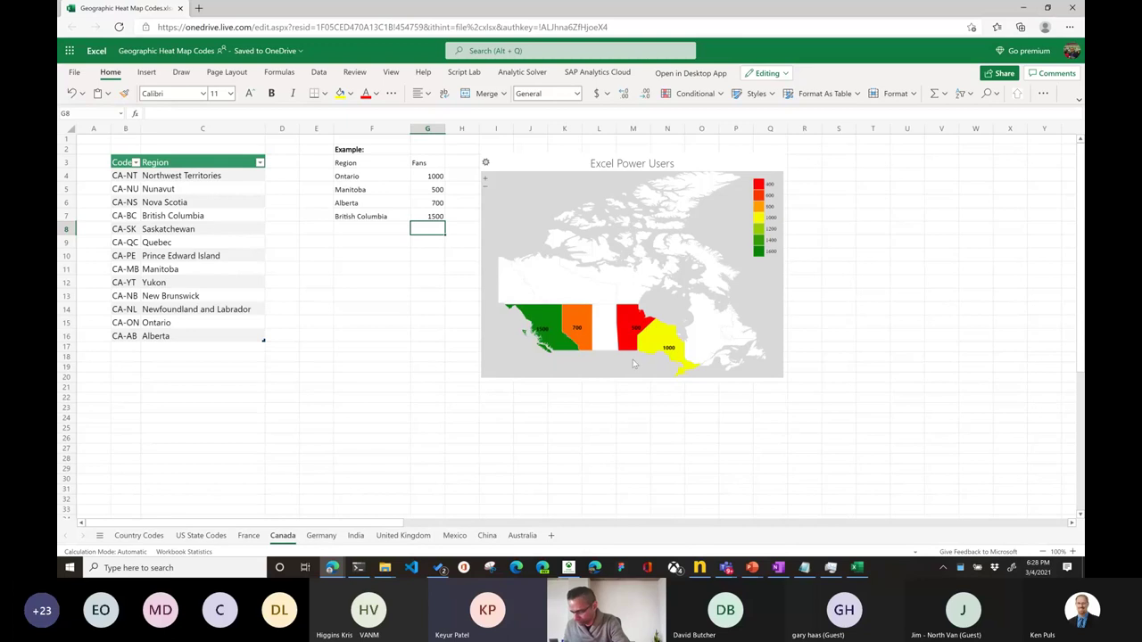
{"action": "mouse_move", "coordinate": [677, 355]}
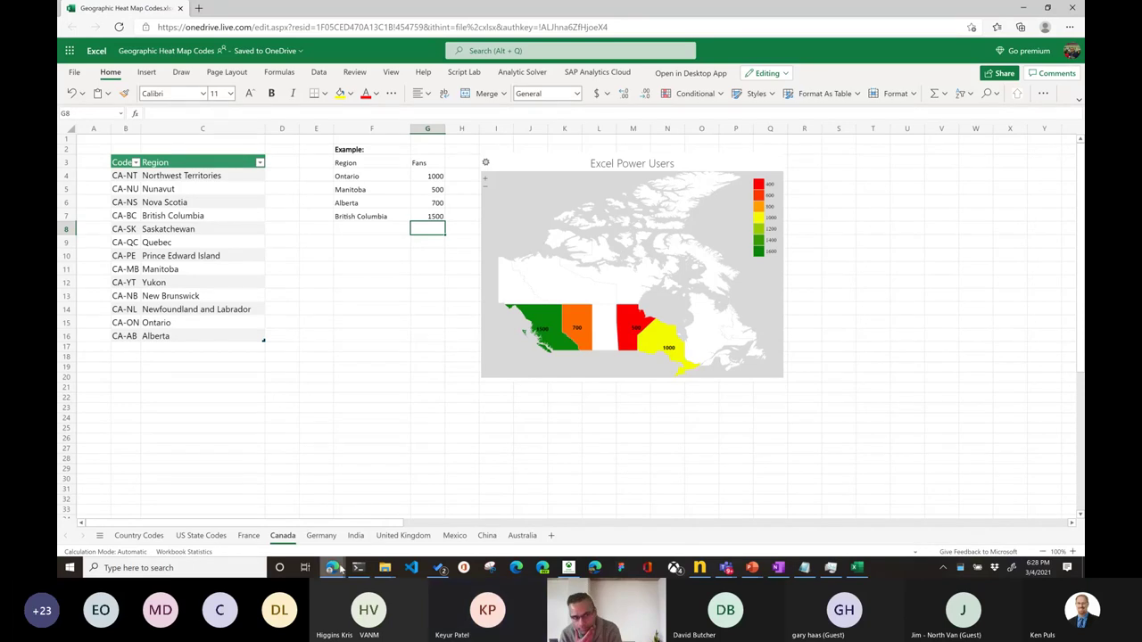
Switch to the Outlook mailbox in the other browser window and open the Sales Report message received at 5:38 PM
{"action": "mouse_move", "coordinate": [332, 567]}
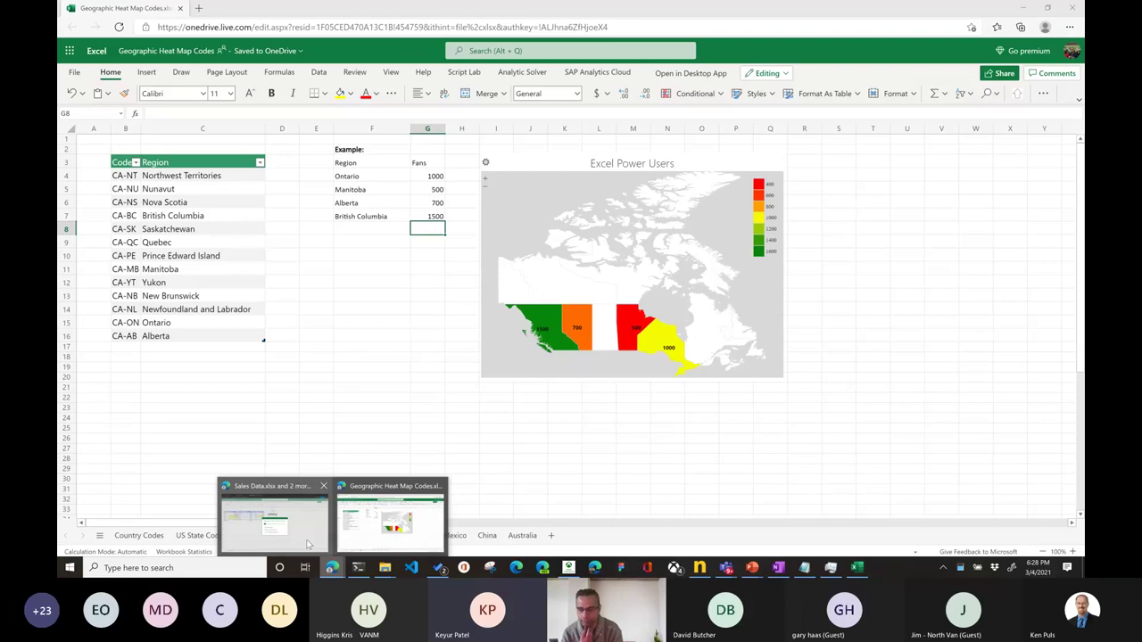
{"action": "left_click", "coordinate": [307, 544]}
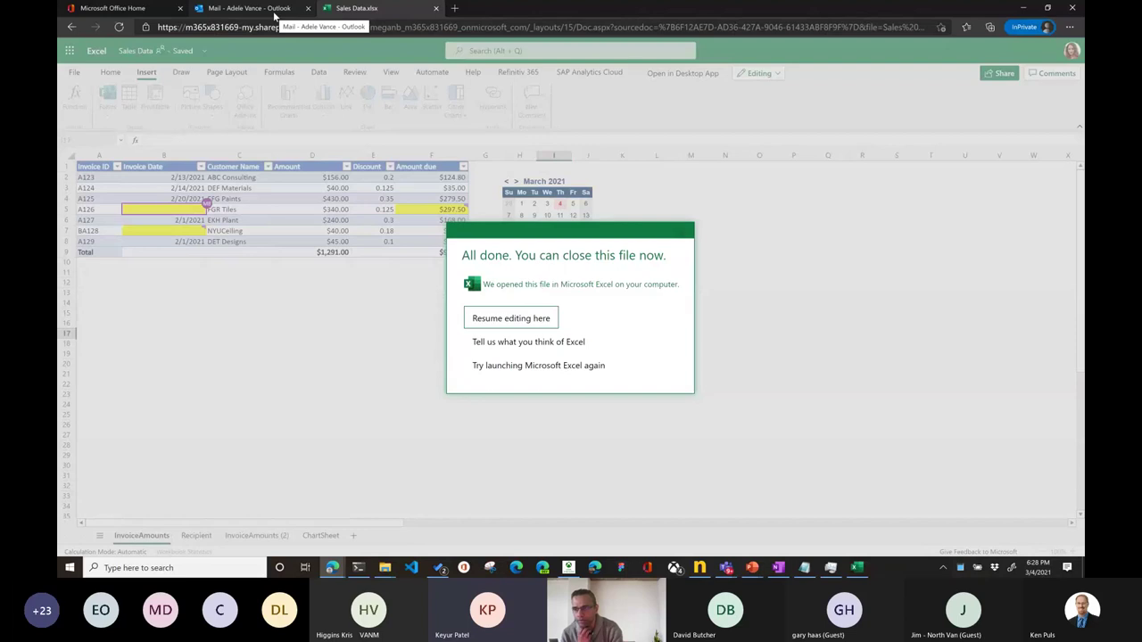
{"action": "left_click", "coordinate": [250, 8]}
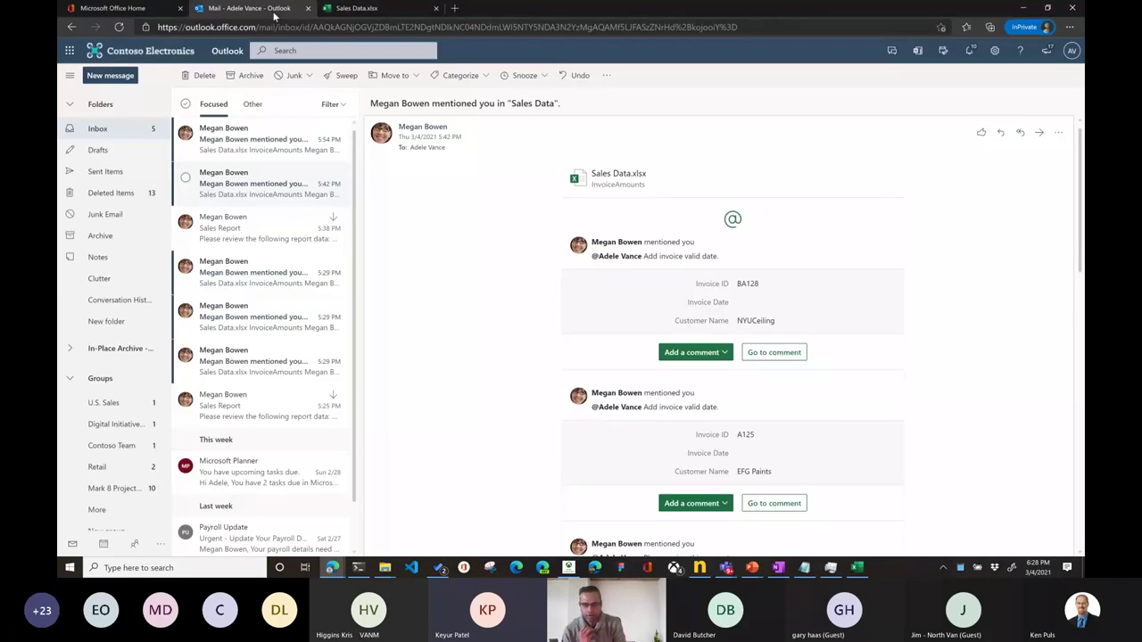
{"action": "left_click", "coordinate": [241, 230]}
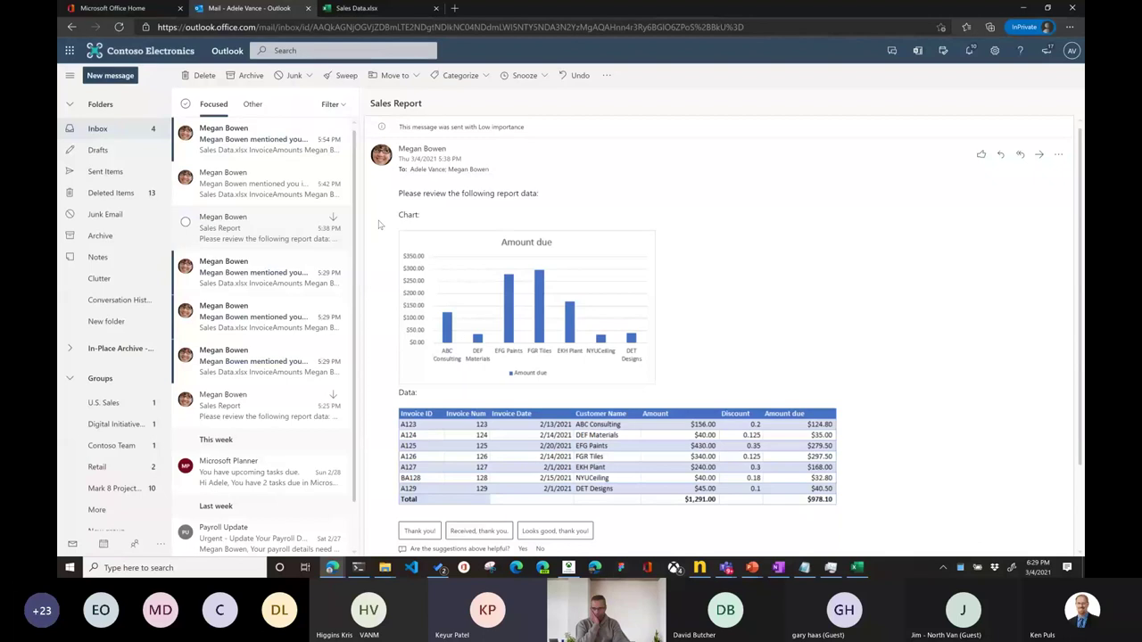